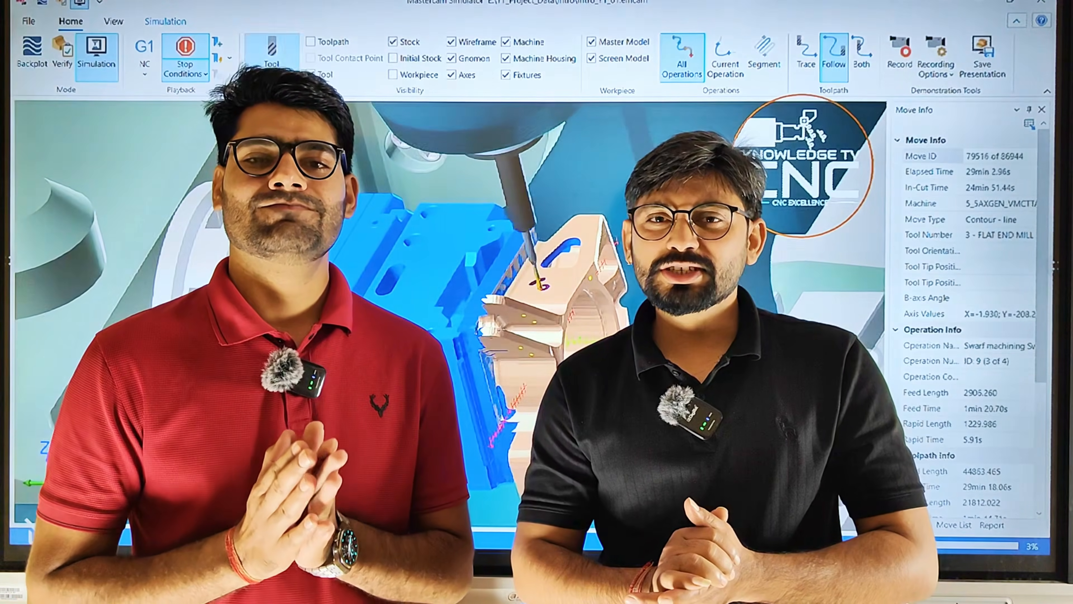
click(122, 22)
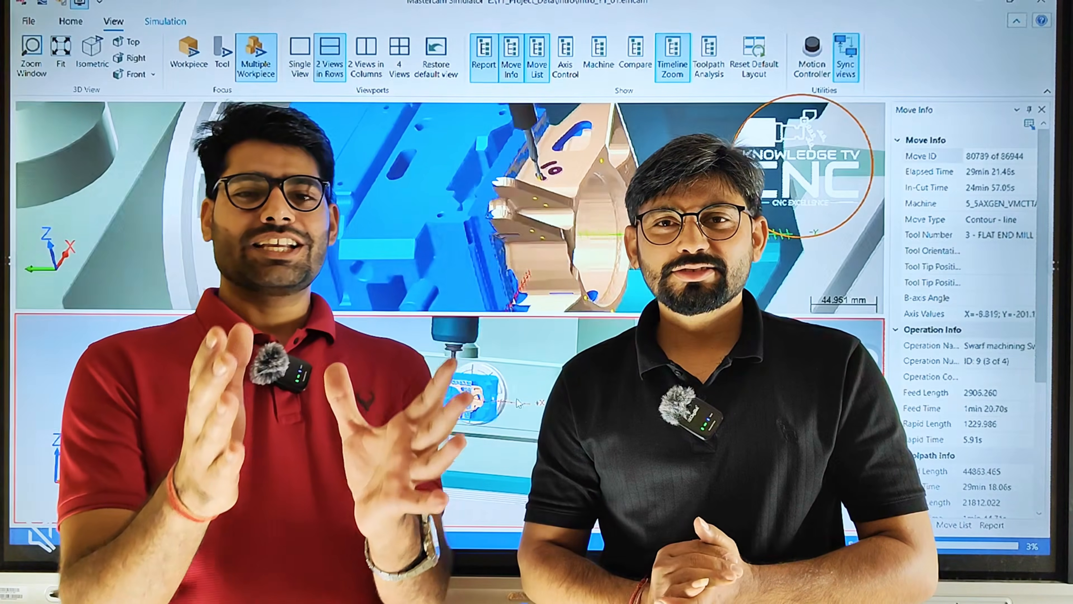
middle_drag(600, 211, 478, 207)
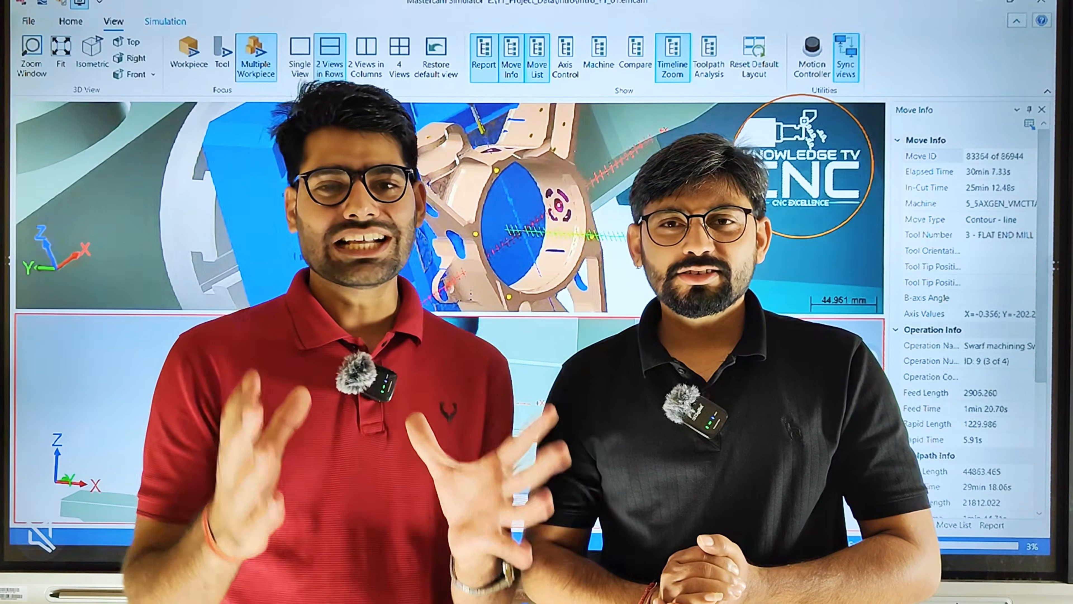
click(366, 57)
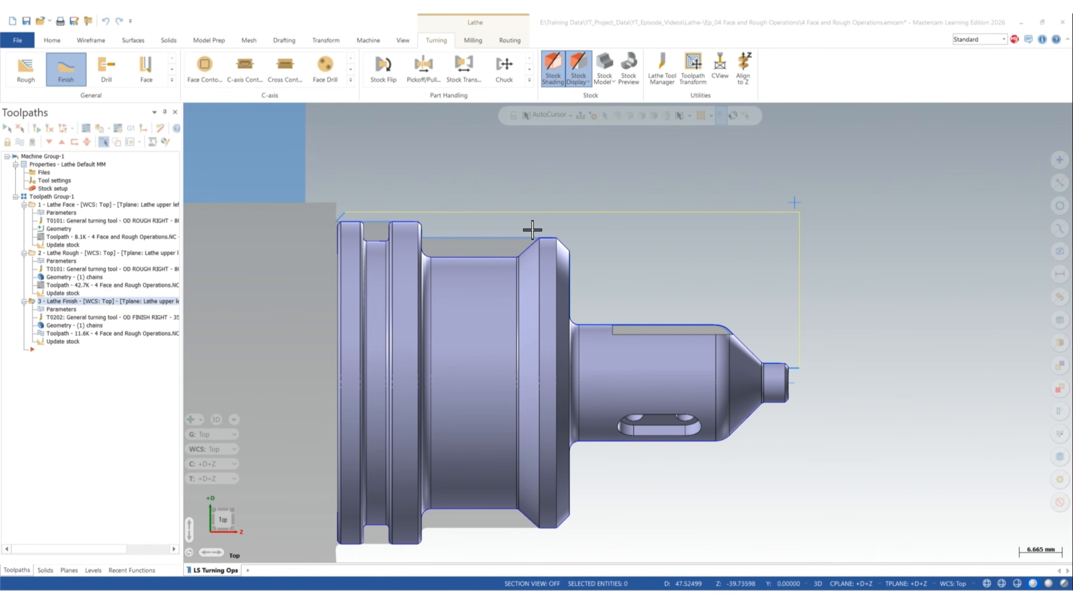
Review the existing face, rough and finish operations, and add a new toolpath group to Machine Group-1.
scroll(629, 237, down, 1)
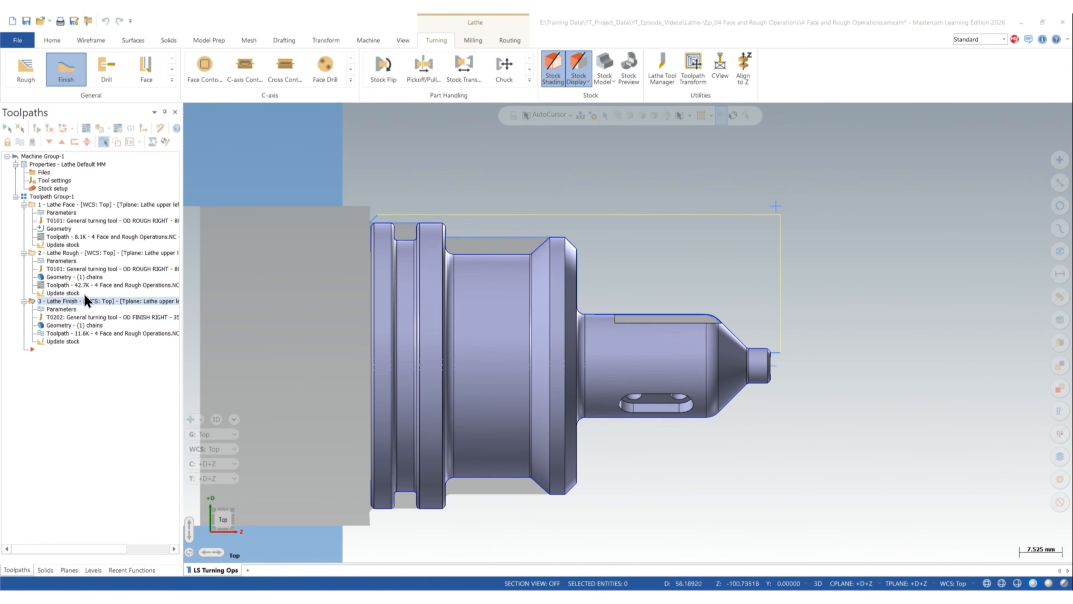
click(68, 207)
click(70, 253)
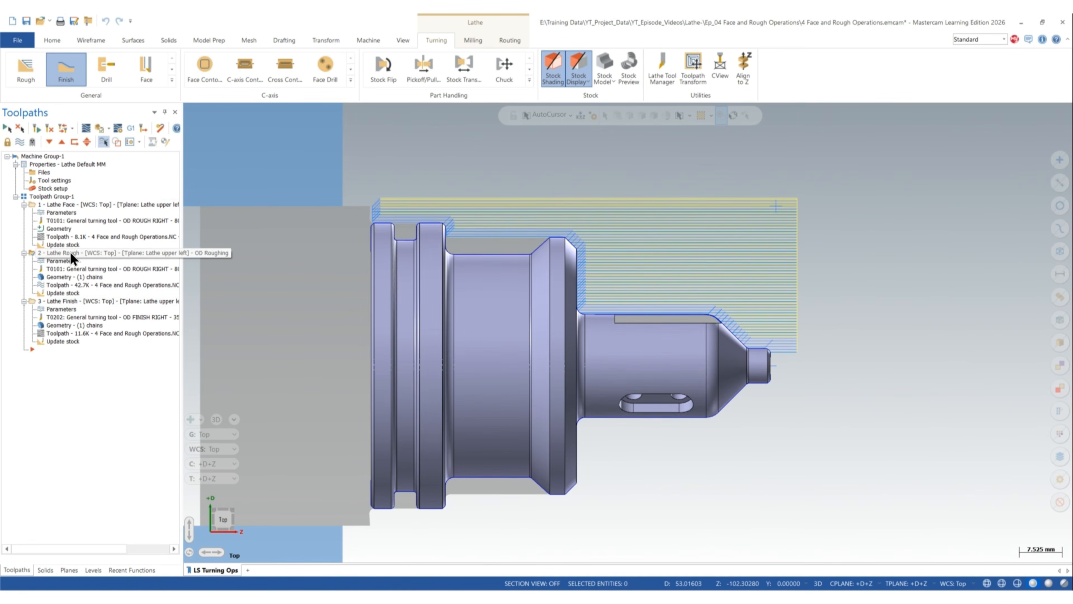
click(72, 300)
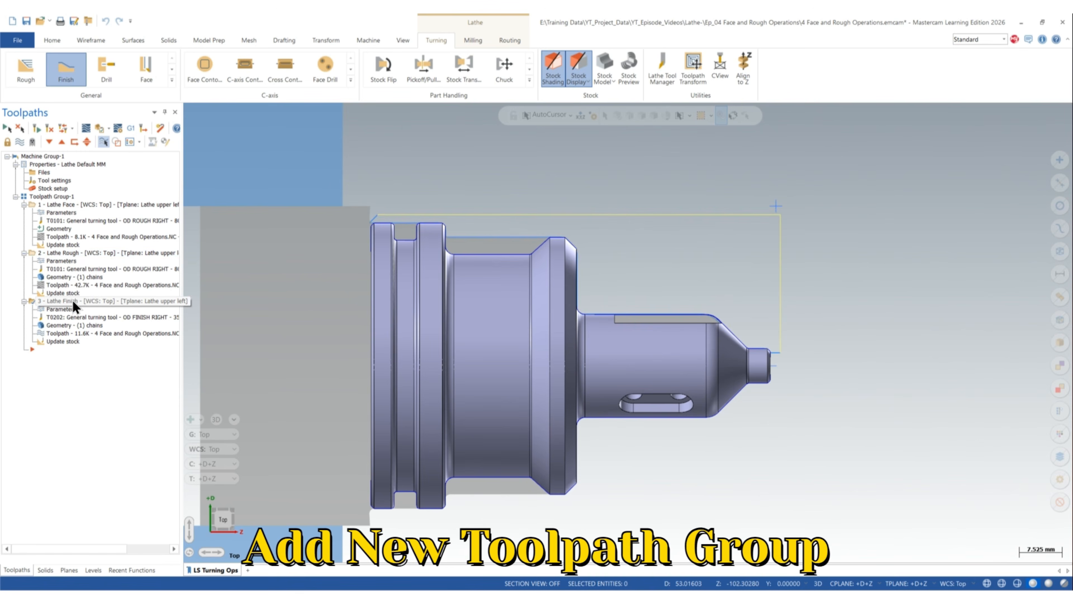
right_click(51, 156)
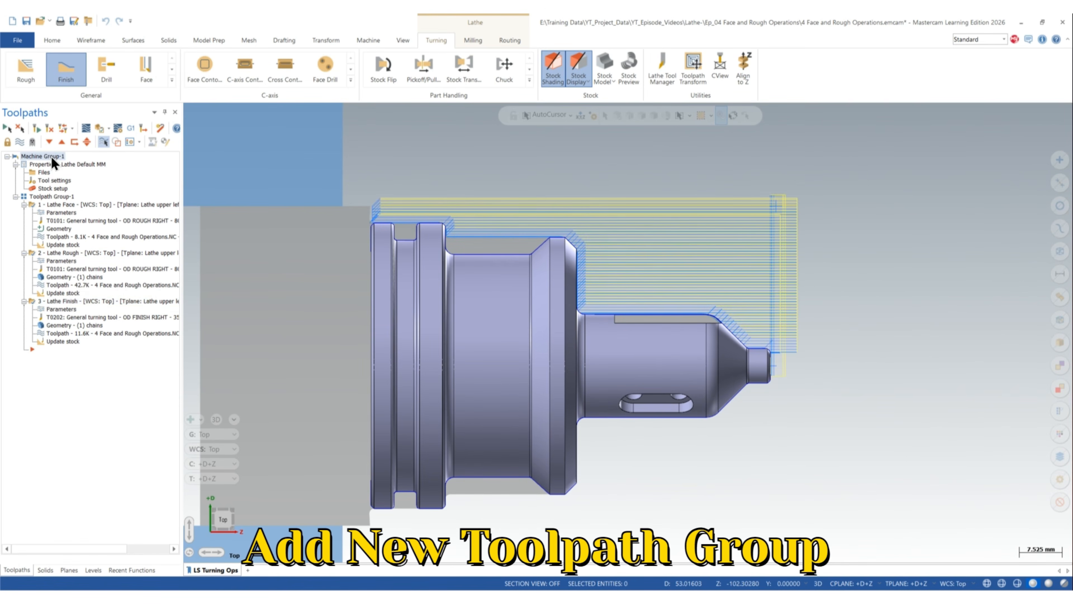
mouse_move(116, 226)
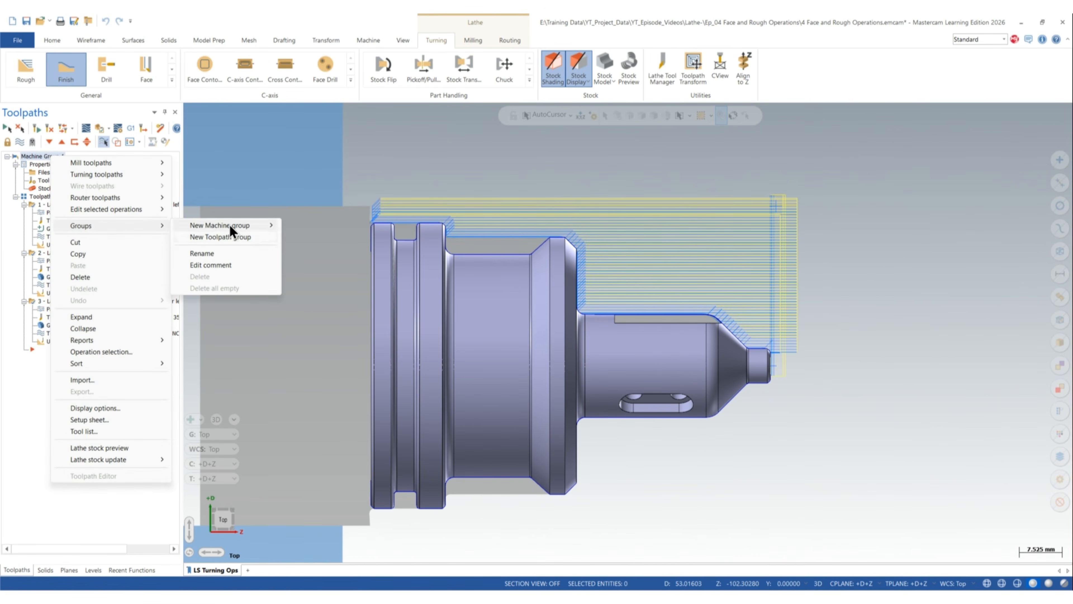
click(226, 236)
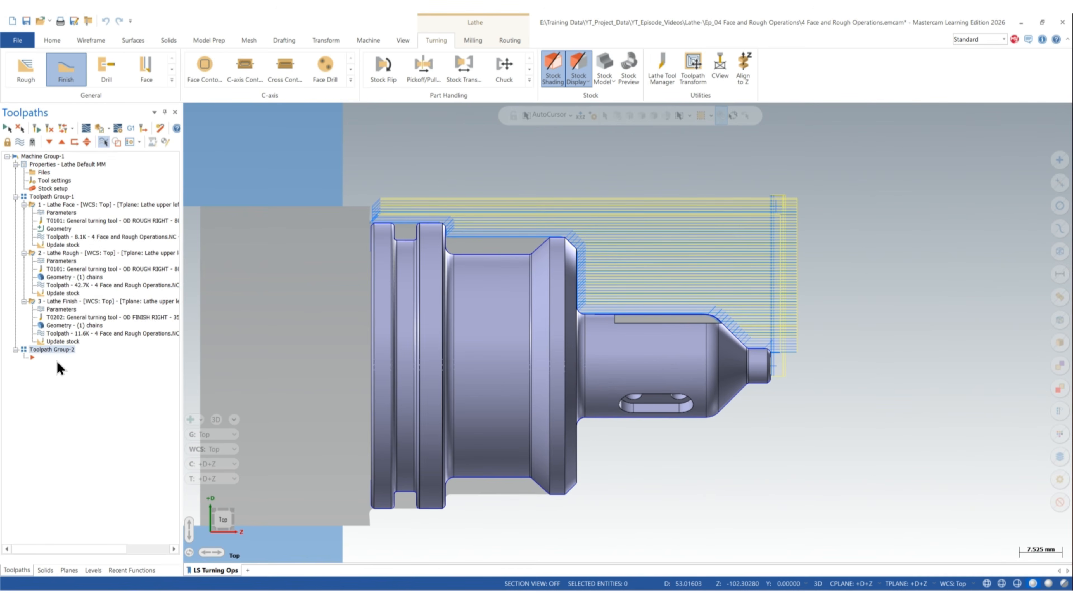
Examine the face, rough and finish toolpaths in turn, focusing on the rough passes above the recessed outer diameter.
click(74, 205)
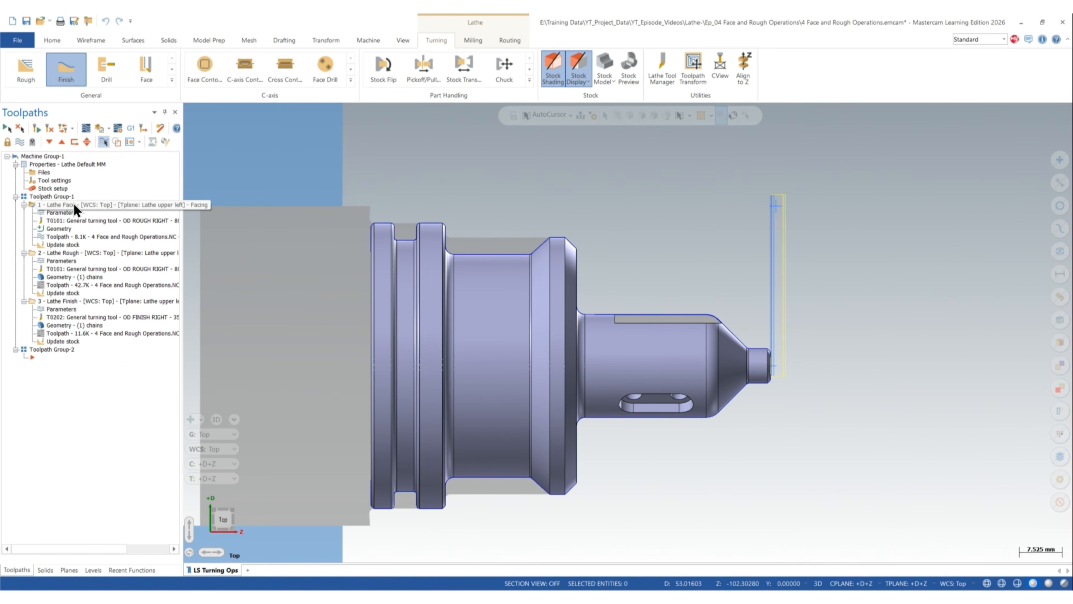
key(Down)
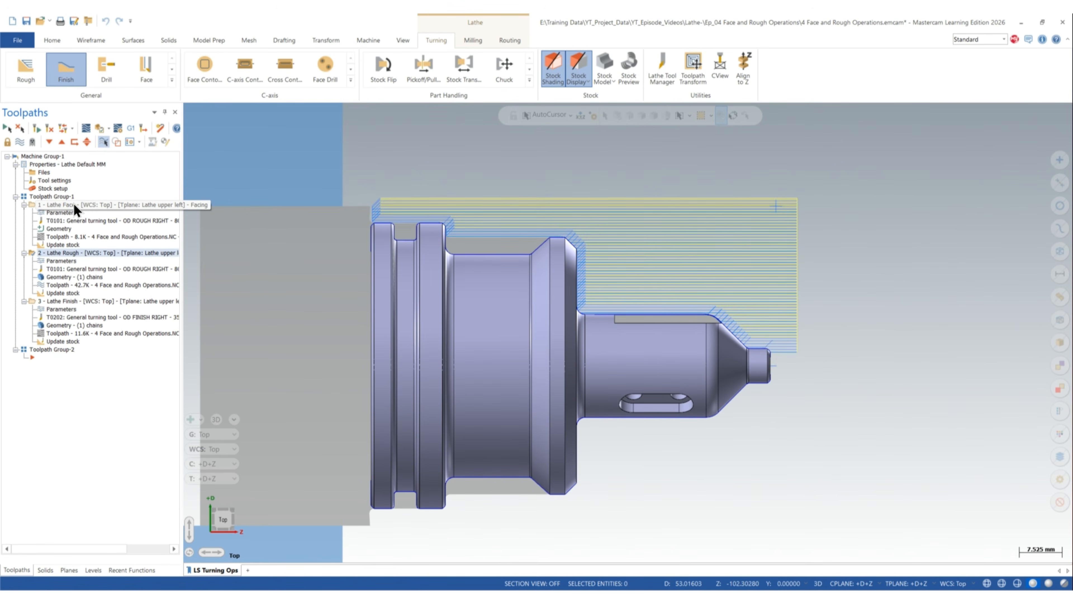
key(Down)
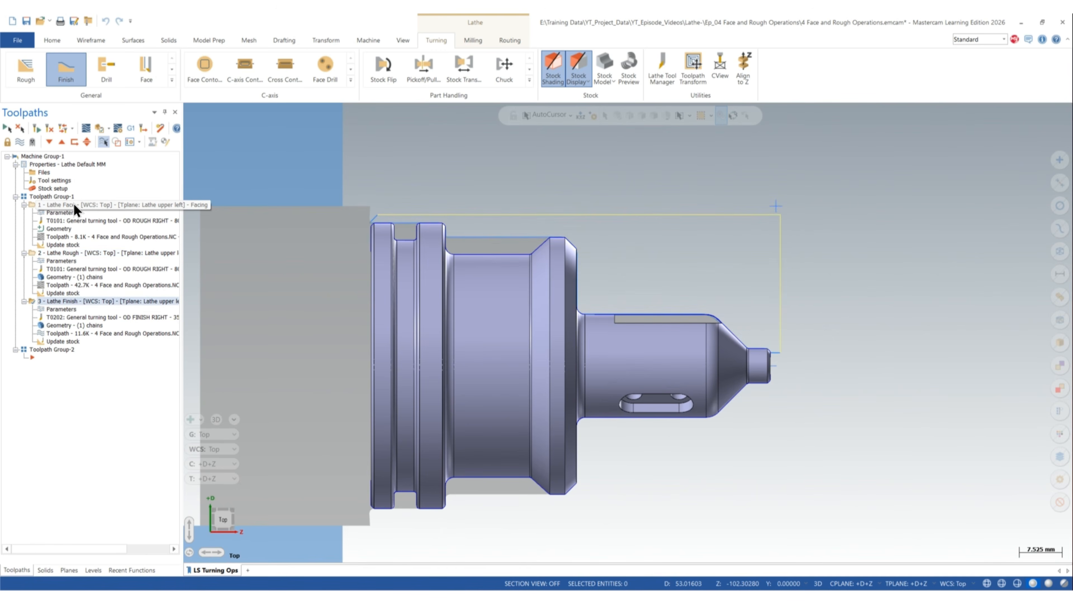
click(74, 204)
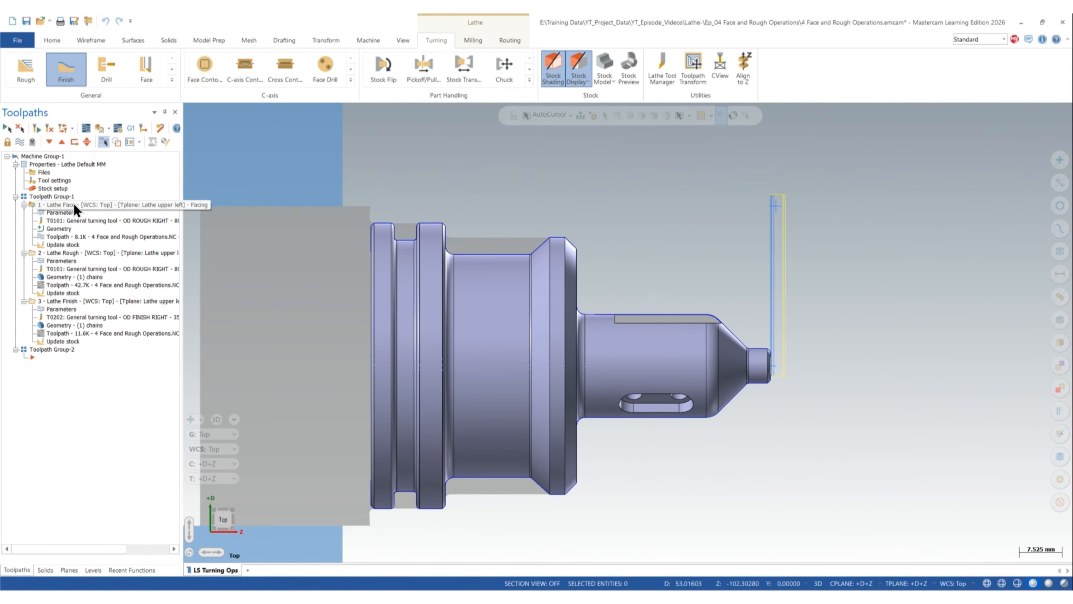
click(72, 254)
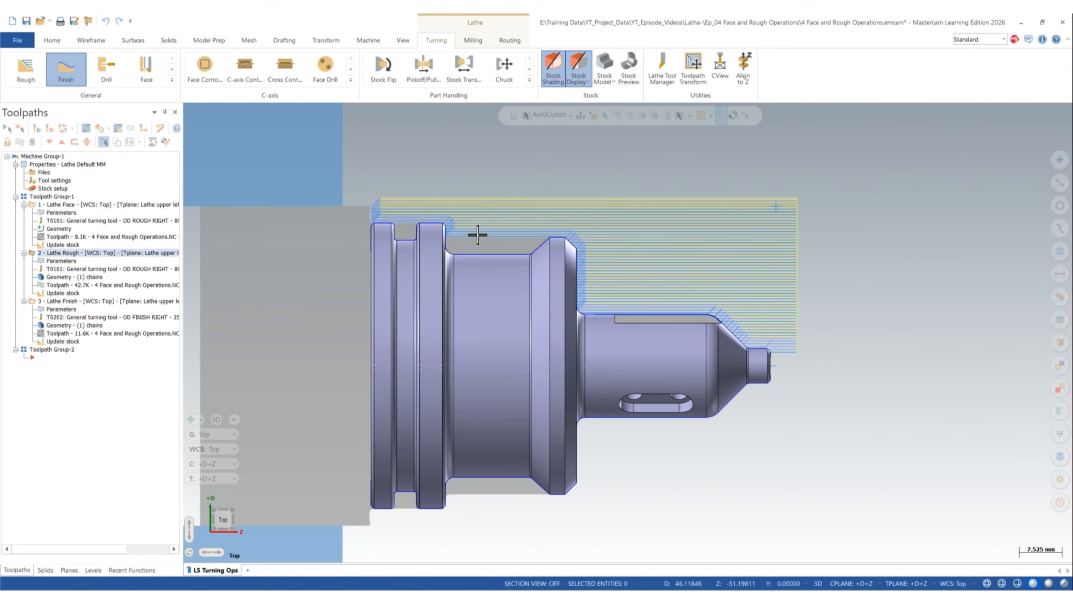
scroll(477, 234, up, 5)
scroll(434, 230, down, 1)
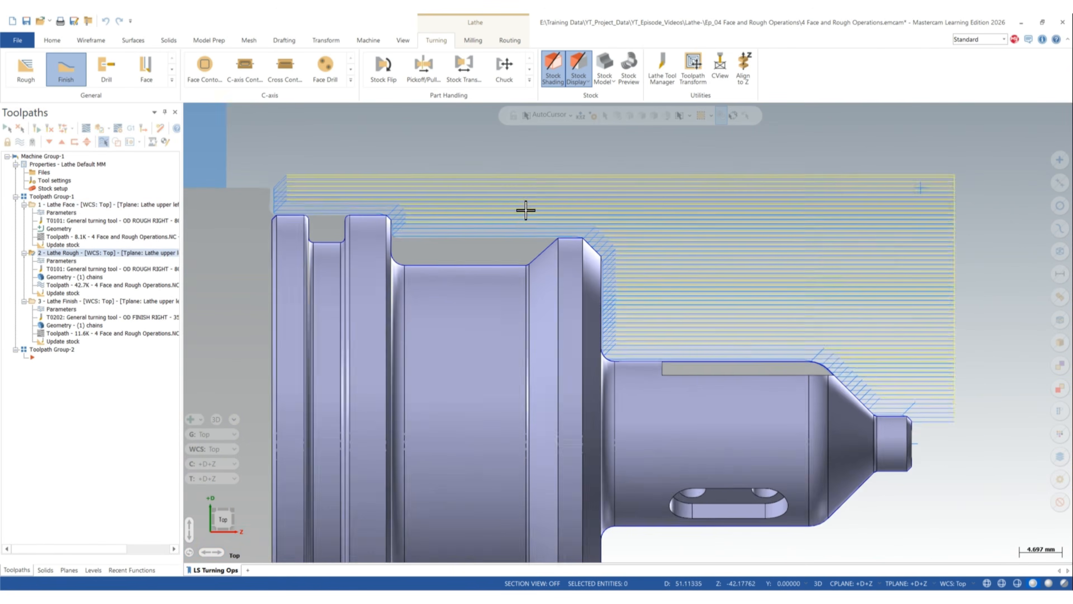
scroll(523, 210, down, 4)
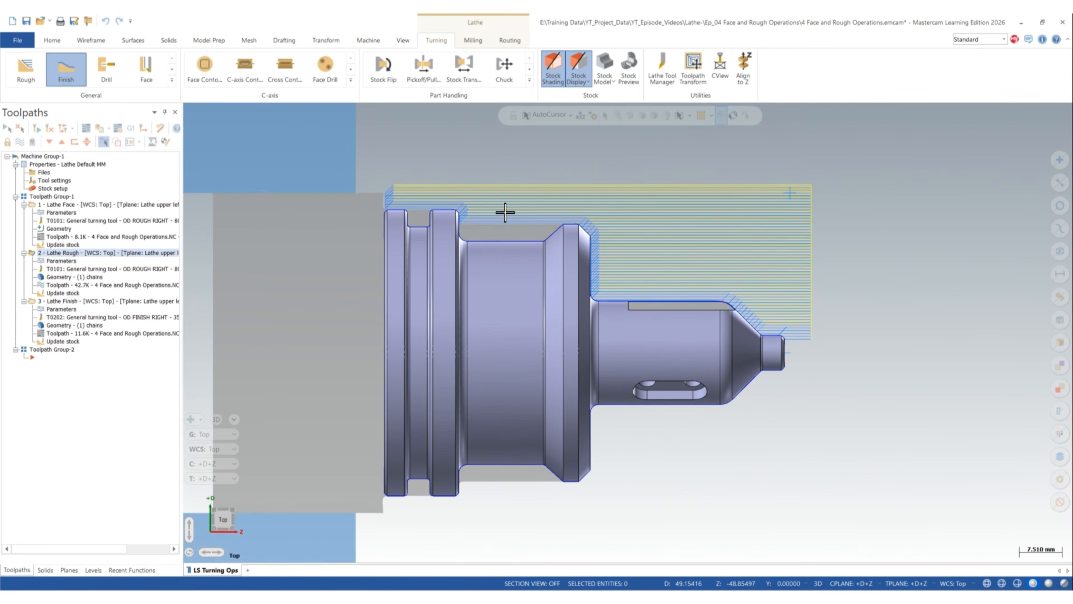
scroll(518, 230, up, 3)
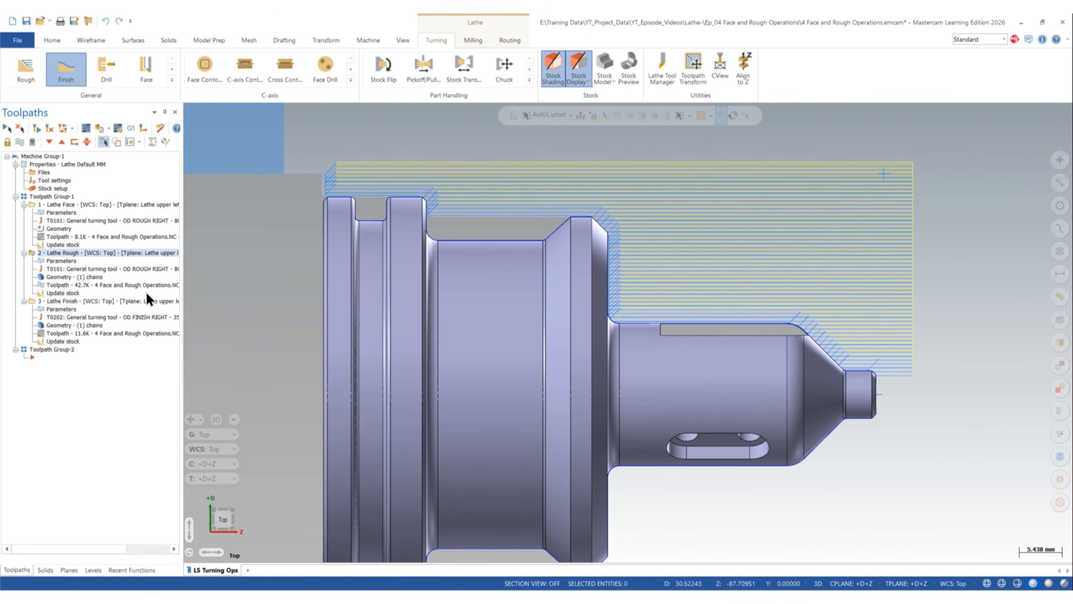
Start a new lathe Rough operation in Toolpath Group-2.
click(50, 348)
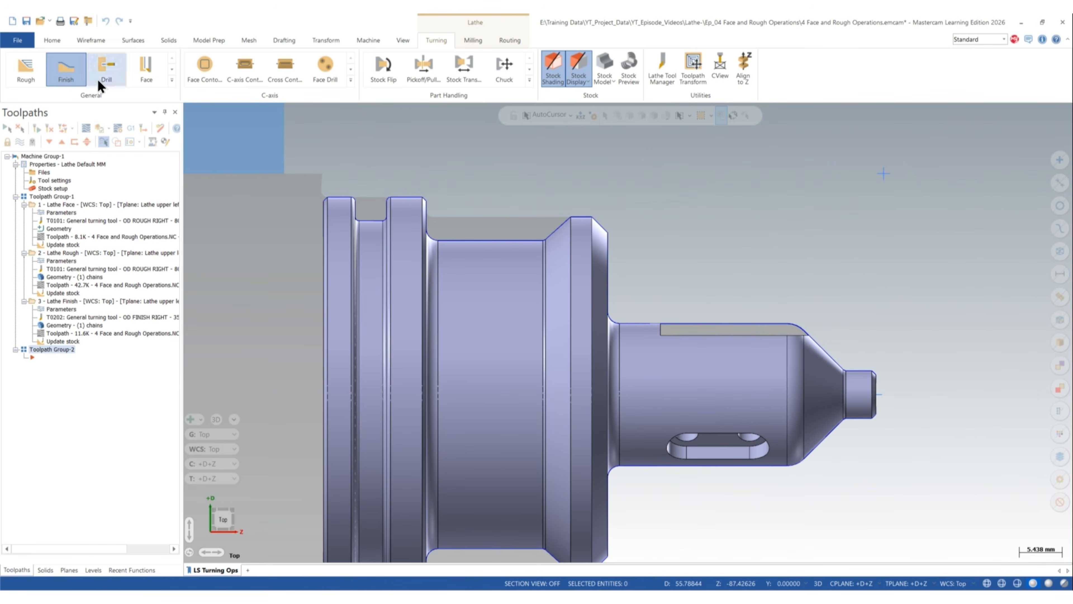
click(68, 253)
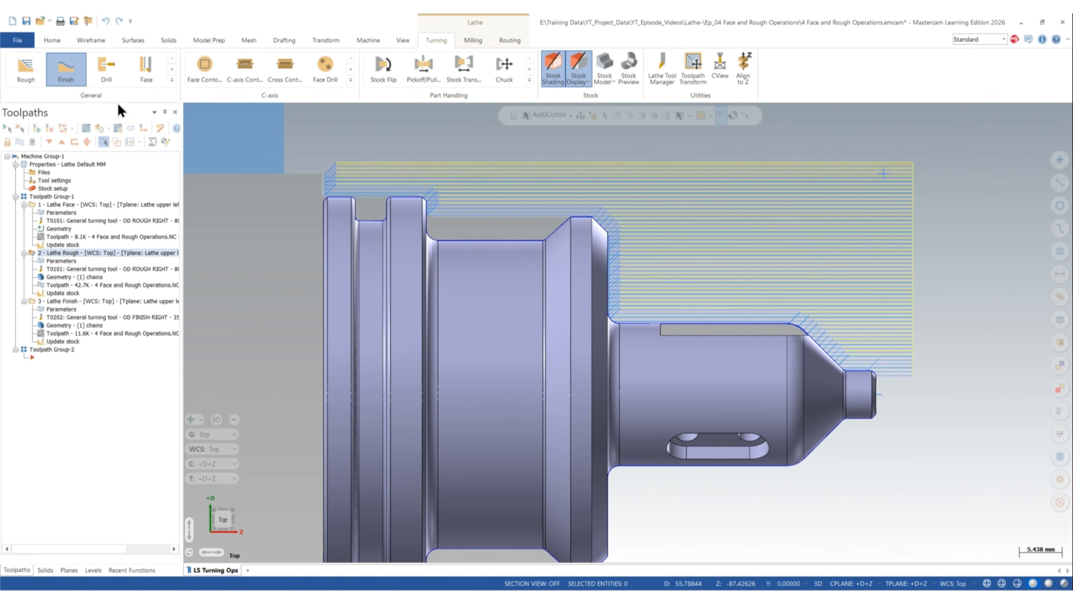
click(172, 80)
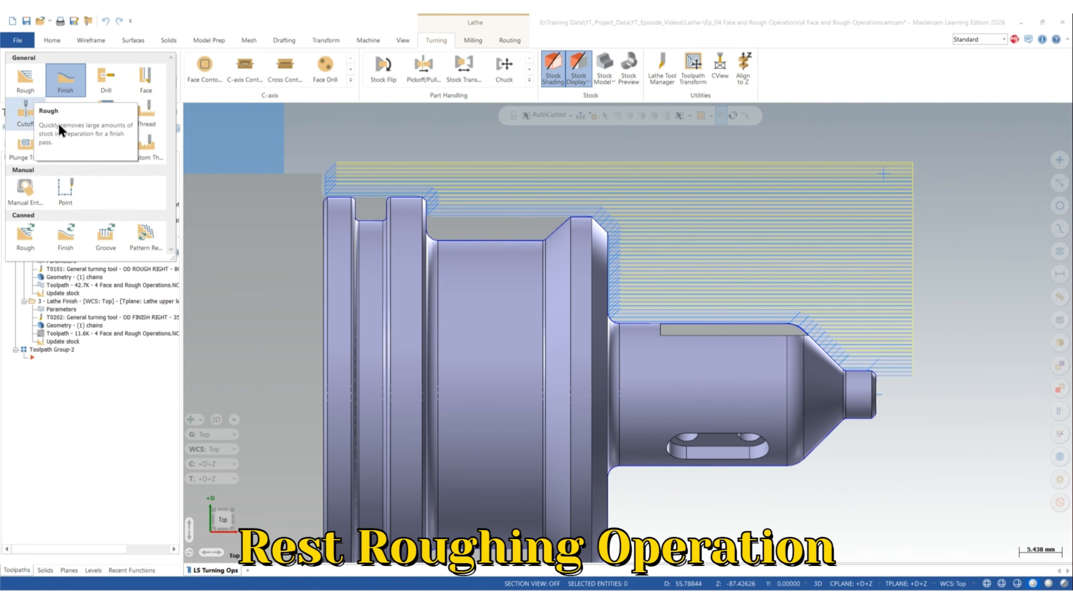
click(25, 78)
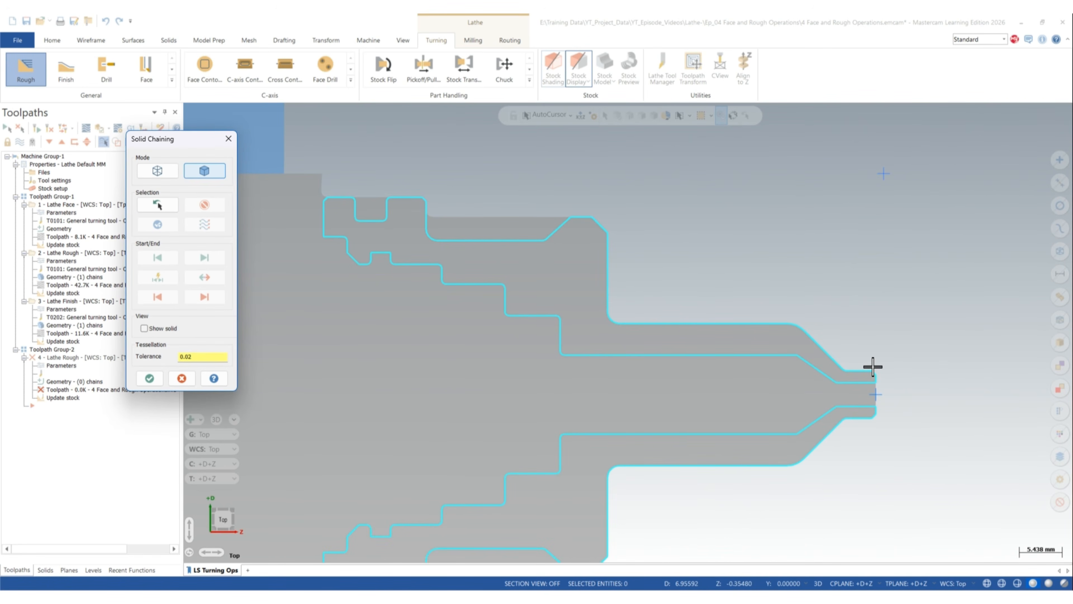
scroll(871, 369, up, 2)
click(168, 206)
scroll(891, 304, down, 1)
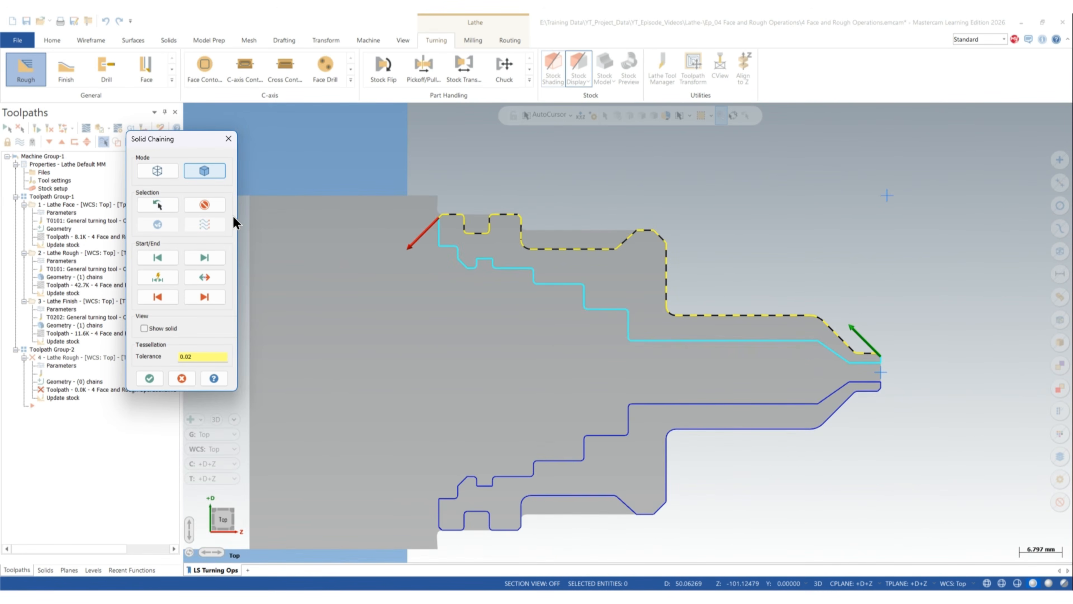
click(204, 205)
Chain the upper outer profile from the small front-end chamfer back to the rear flange's outer diameter, and accept the chain.
scroll(870, 372, up, 4)
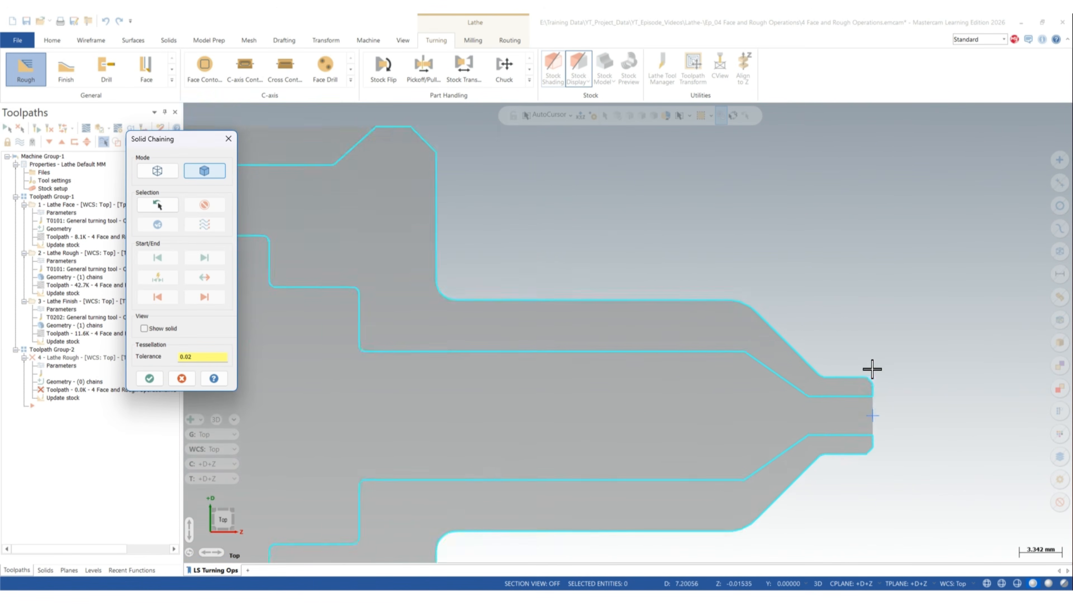
click(871, 387)
scroll(925, 341, down, 3)
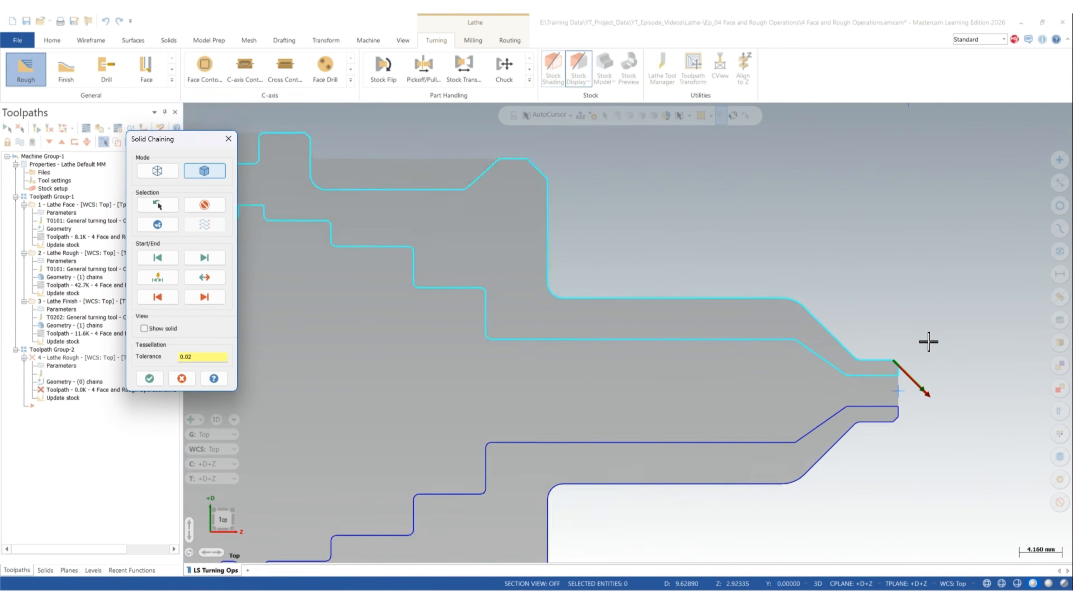
click(205, 277)
click(319, 167)
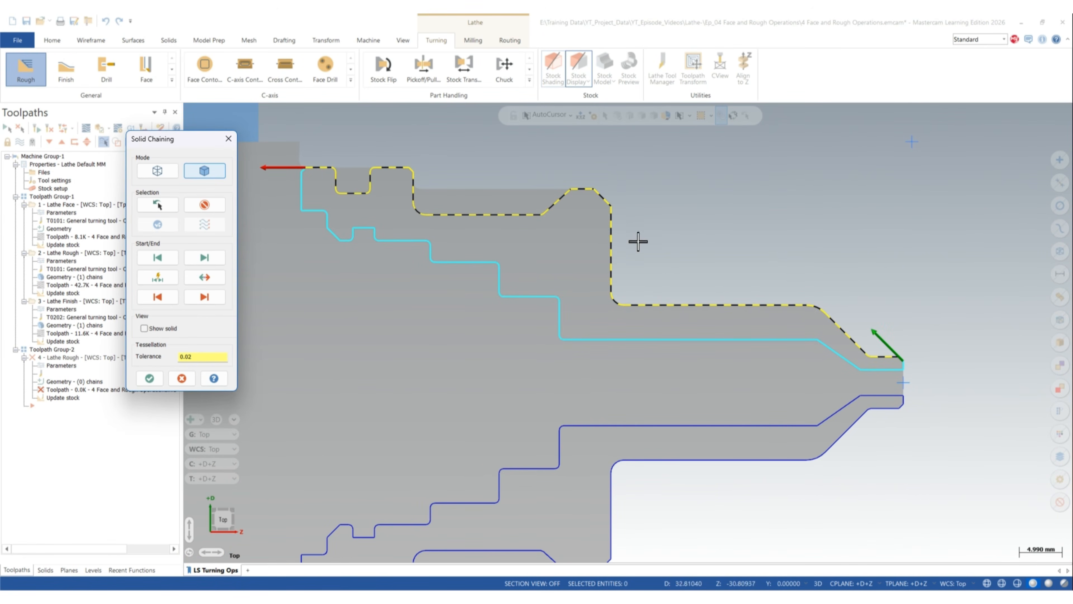
click(142, 379)
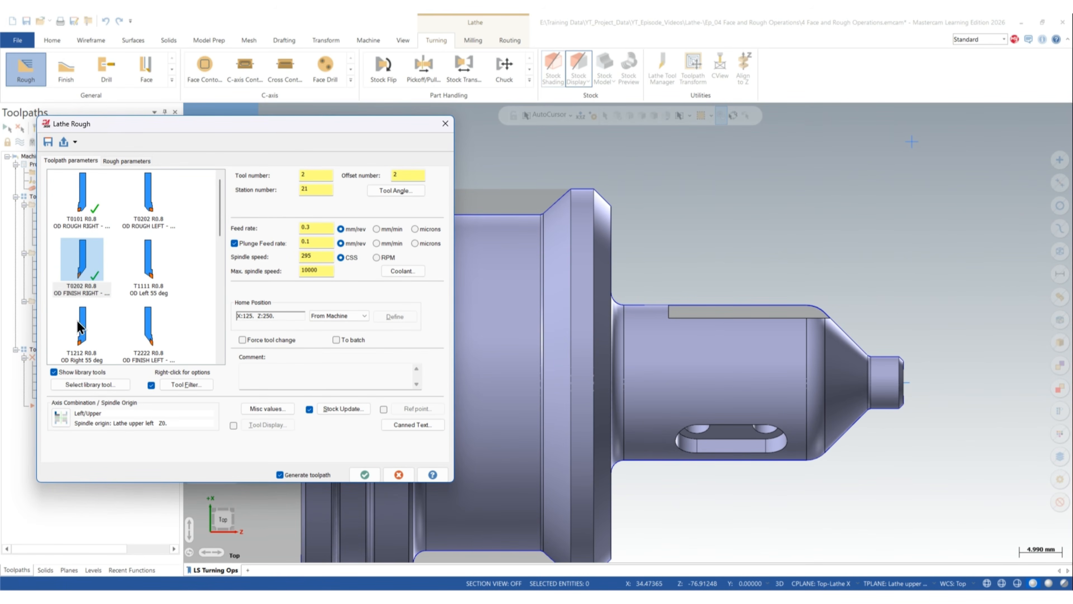
Choose the T1212 R0.8 OD Right 55 deg tool for the rough operation.
click(85, 230)
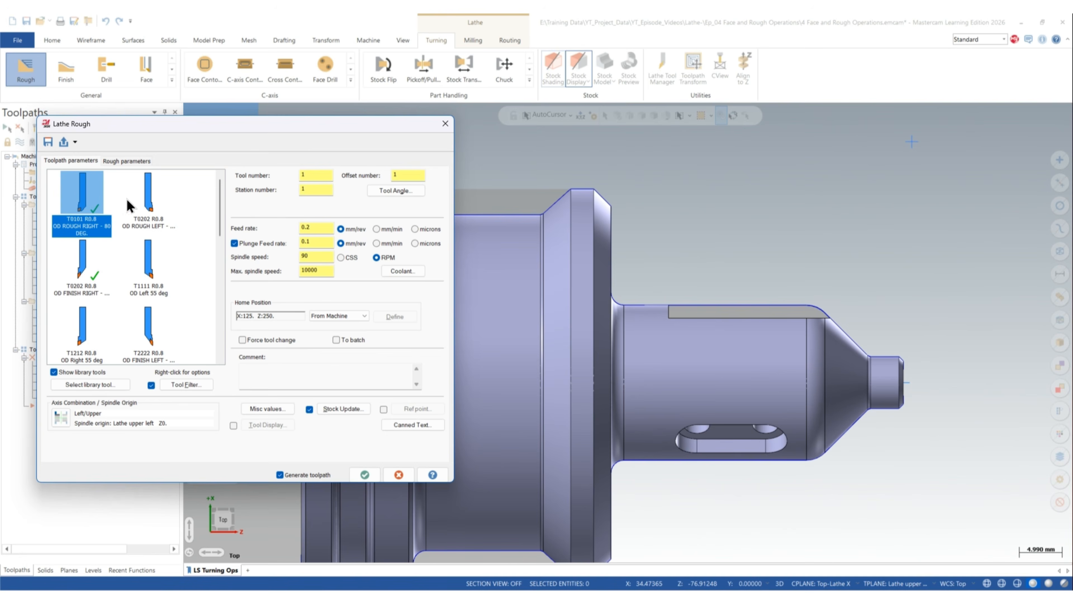
scroll(160, 274, down, 2)
click(83, 203)
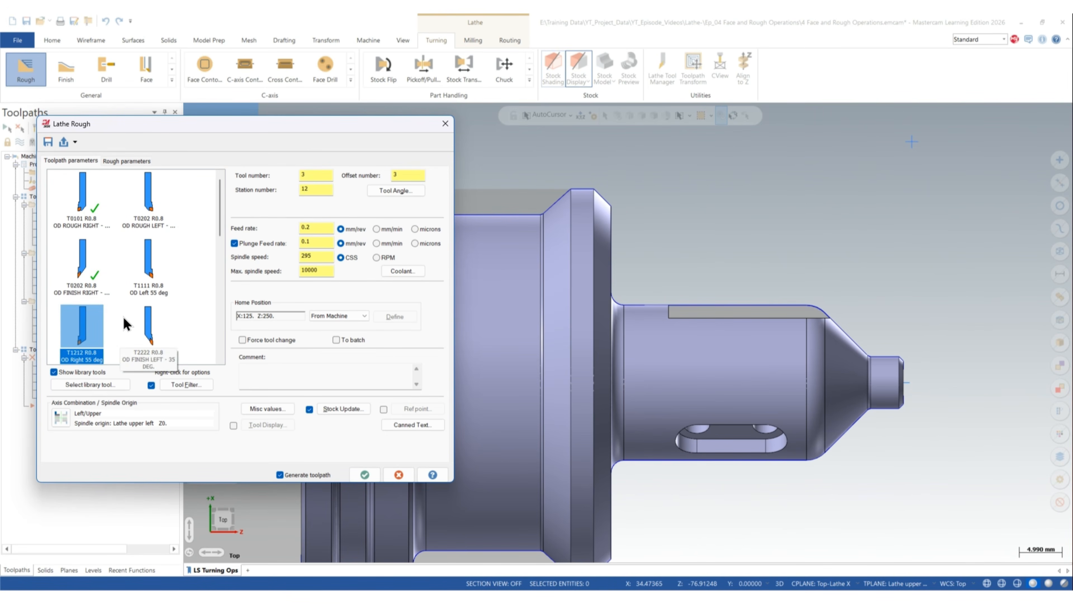
scroll(123, 317, down, 2)
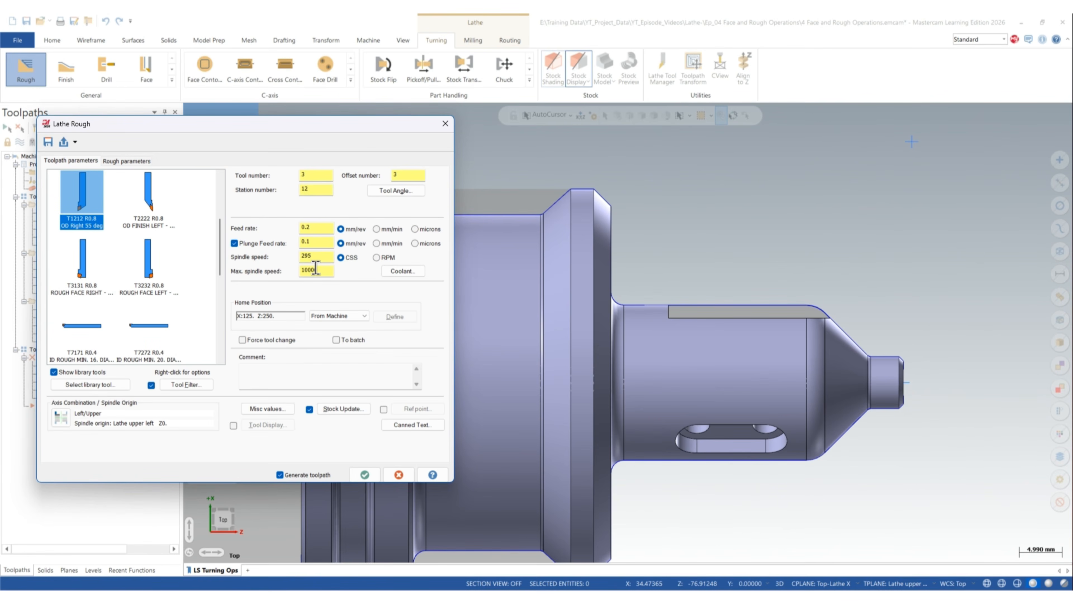
In the rough parameters, set plunge cutting to the third option, for undercuts along the diameter only, and accept the plunge cut parameters.
click(143, 162)
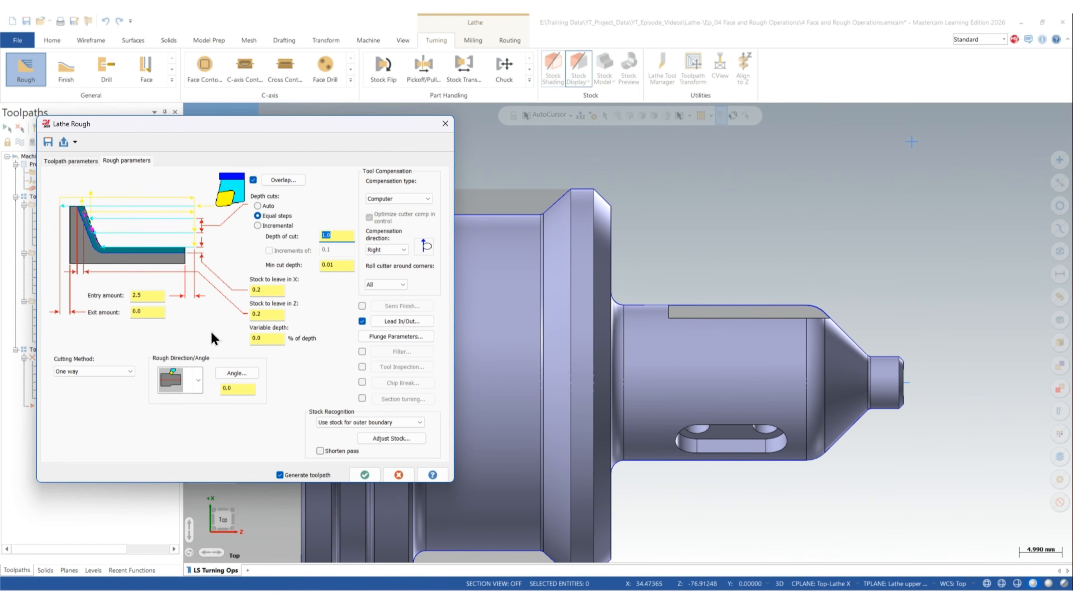
click(275, 293)
click(271, 317)
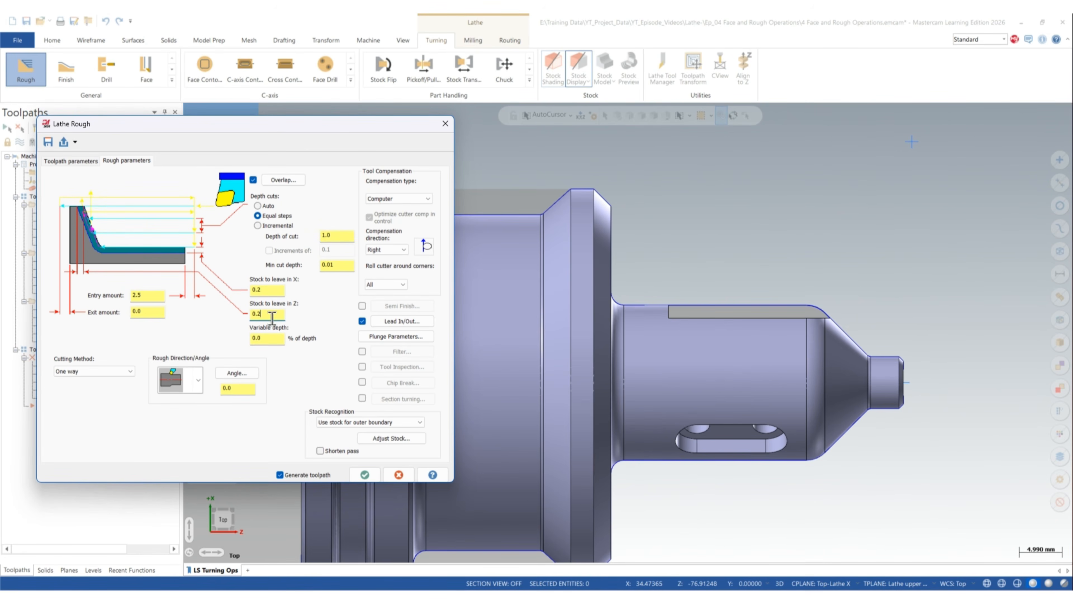
click(397, 336)
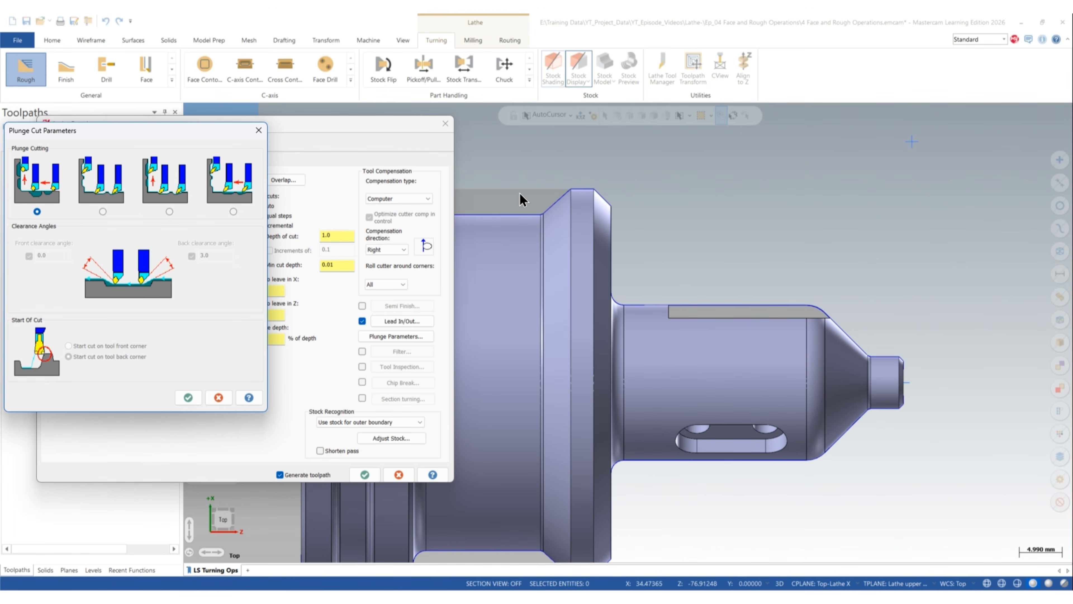
click(170, 211)
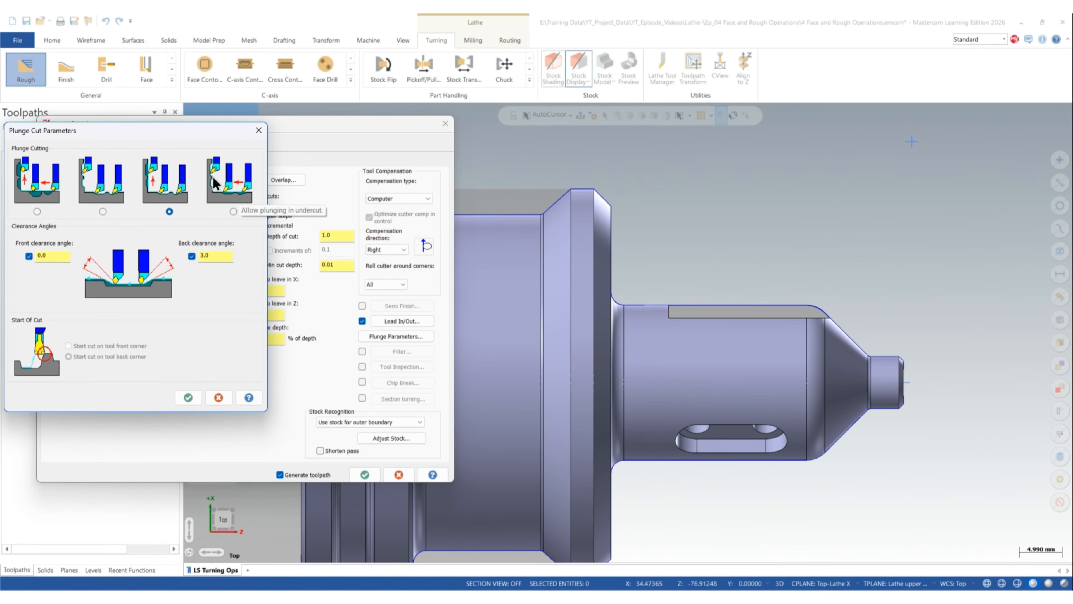
double_click(56, 255)
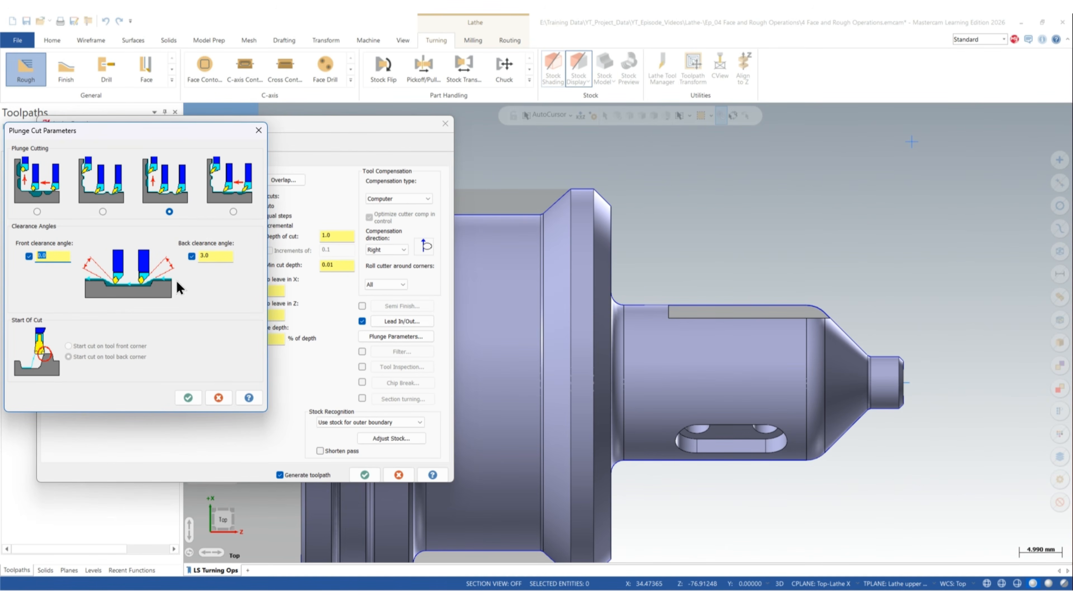
double_click(213, 256)
click(220, 256)
click(189, 397)
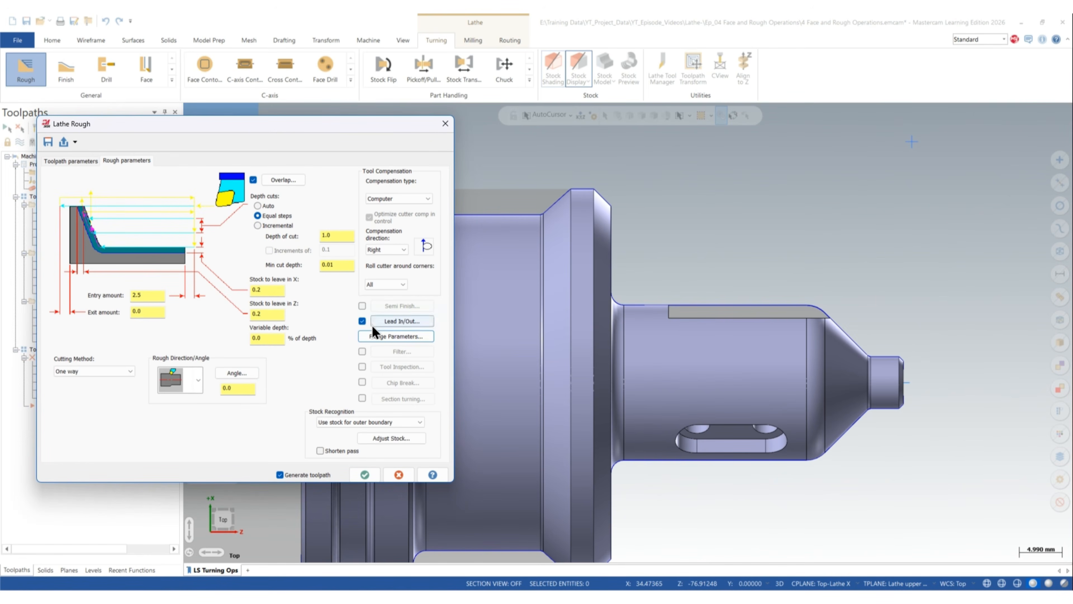
Accept the rough parameters and continue writing the toolpath through the tool collision warnings.
click(364, 474)
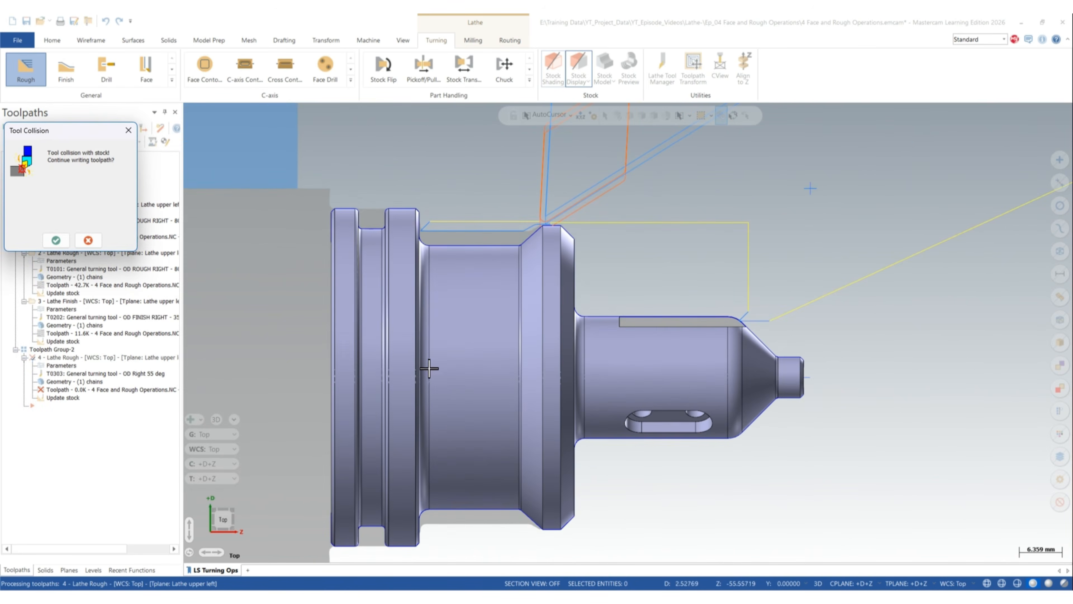
scroll(334, 432, down, 3)
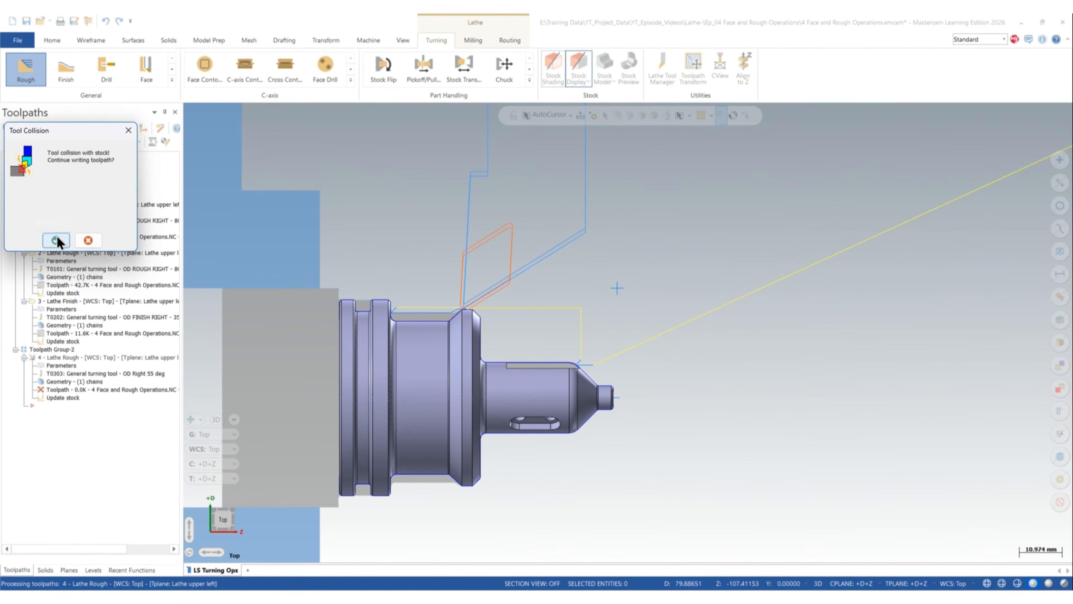
click(58, 237)
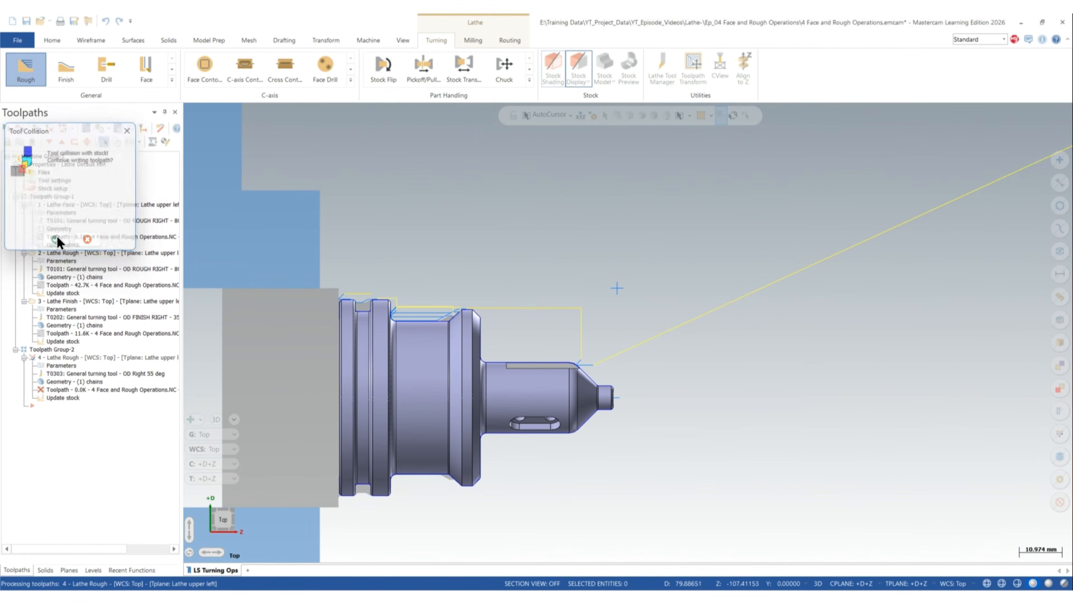
click(58, 238)
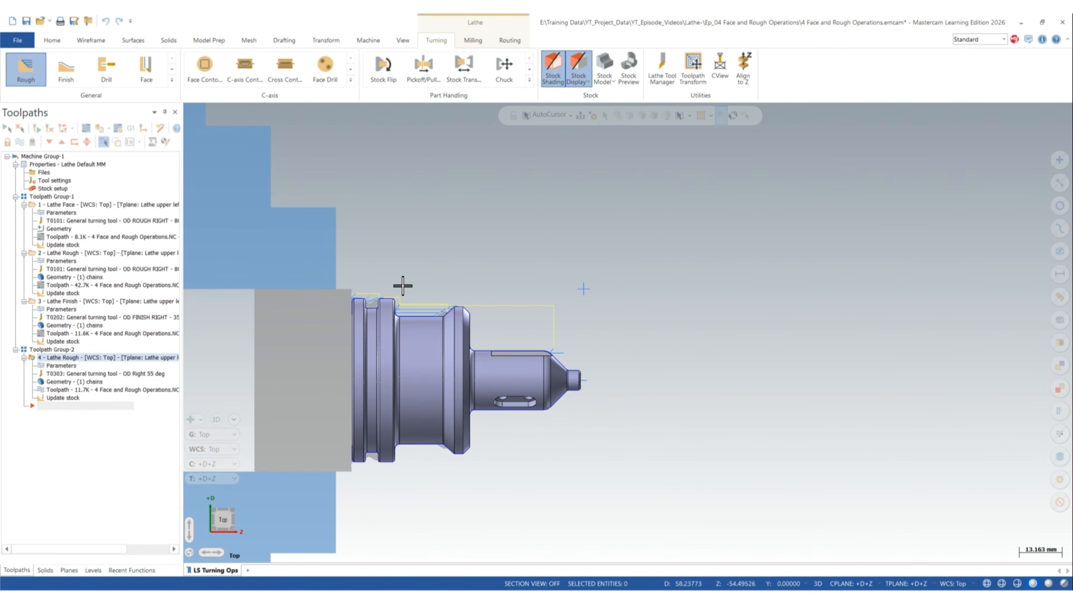
Backplot the rough toolpath to check how the tool moves through the undercut areas.
scroll(379, 285, up, 3)
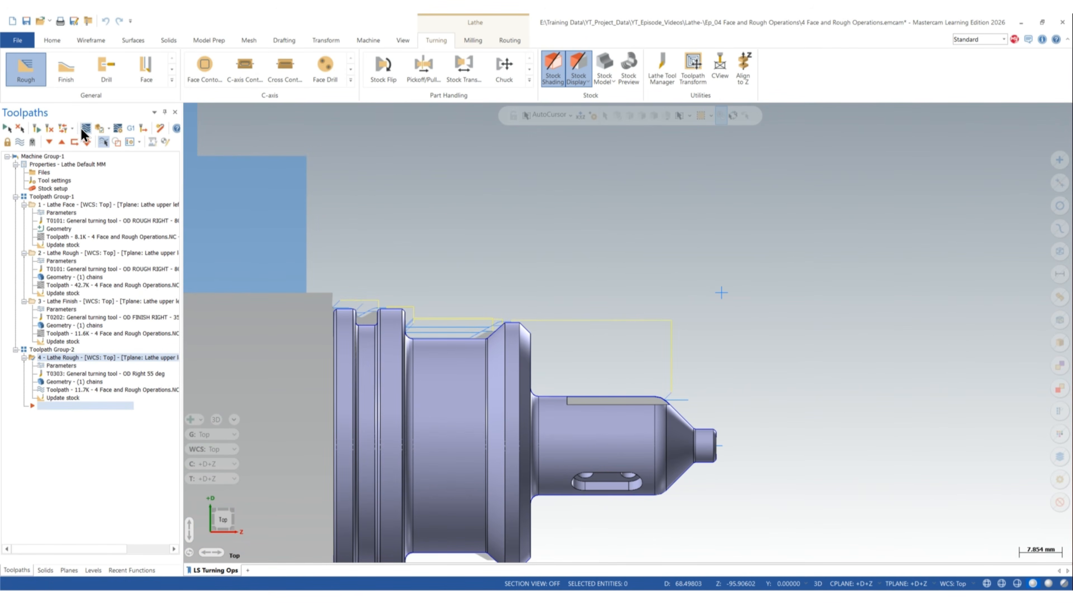
click(84, 129)
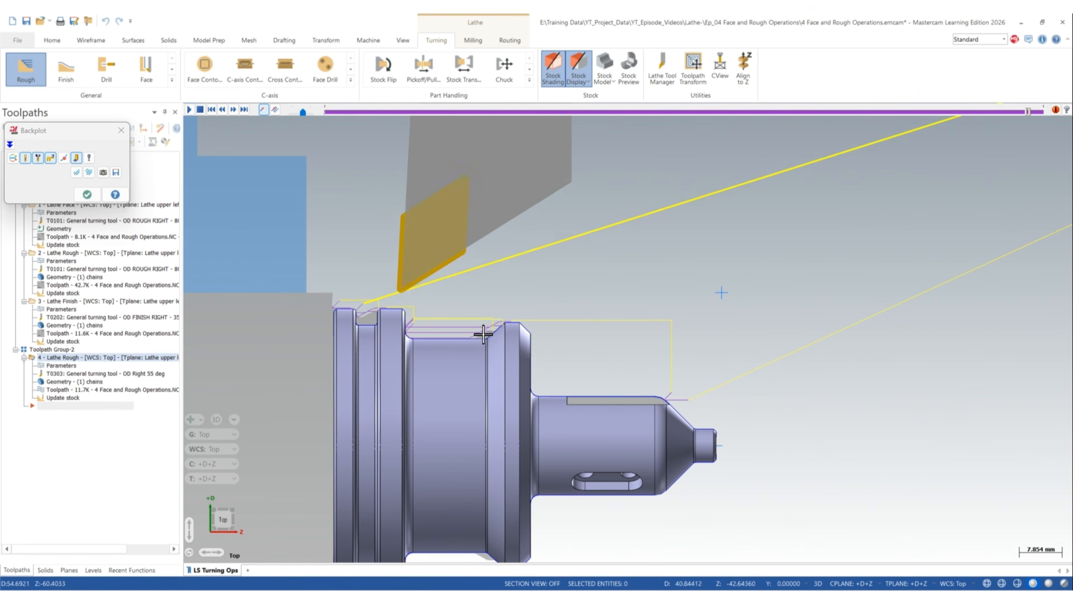
click(87, 194)
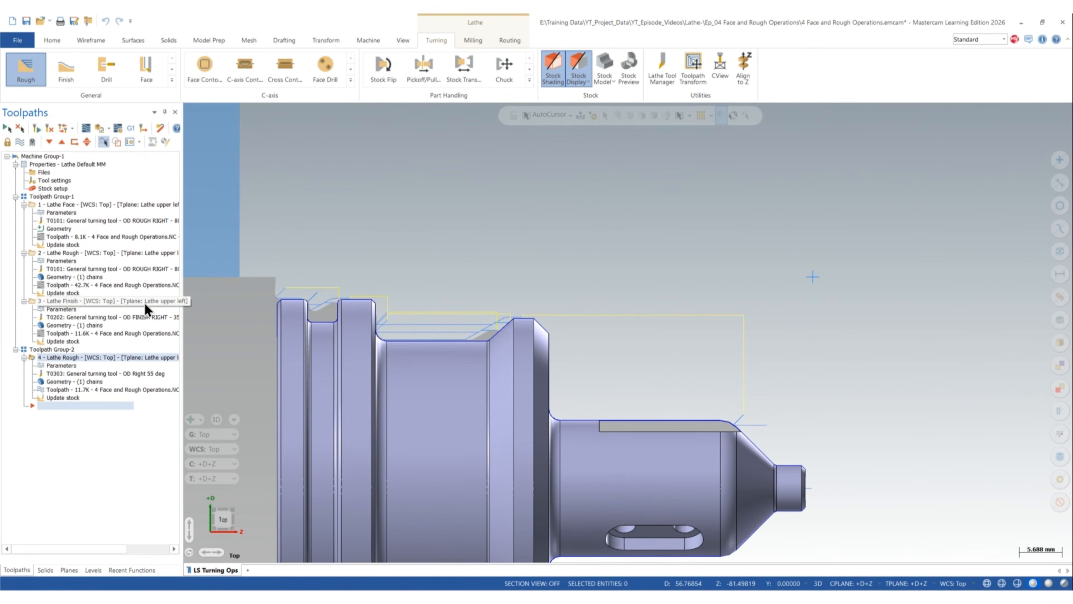
Set the rough operation's lead-in entry vector angle to -135 degrees, check the lead-out, and regenerate the toolpath.
click(62, 365)
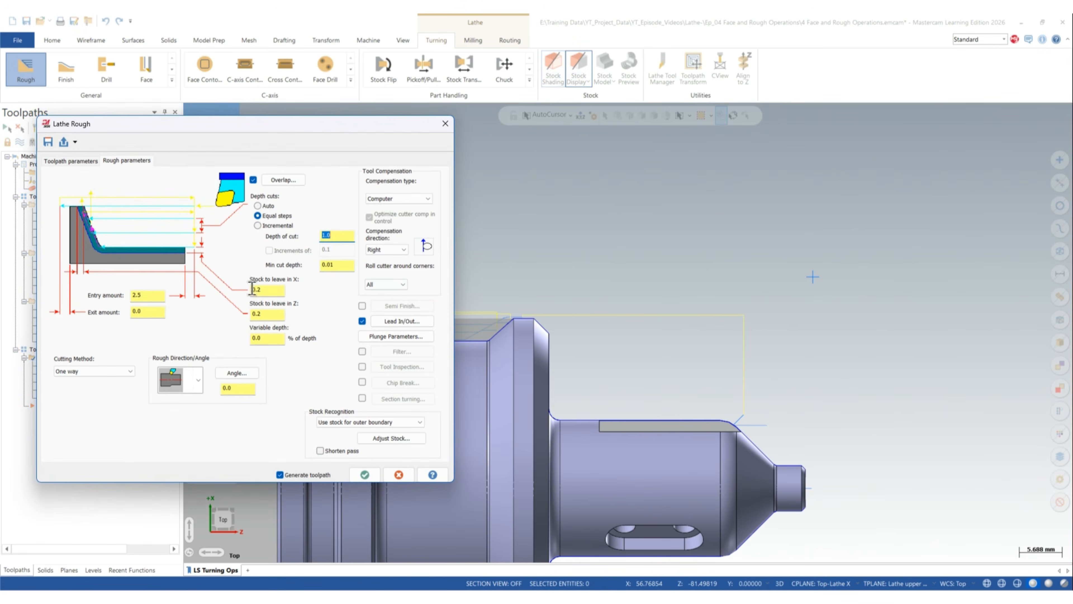
click(408, 325)
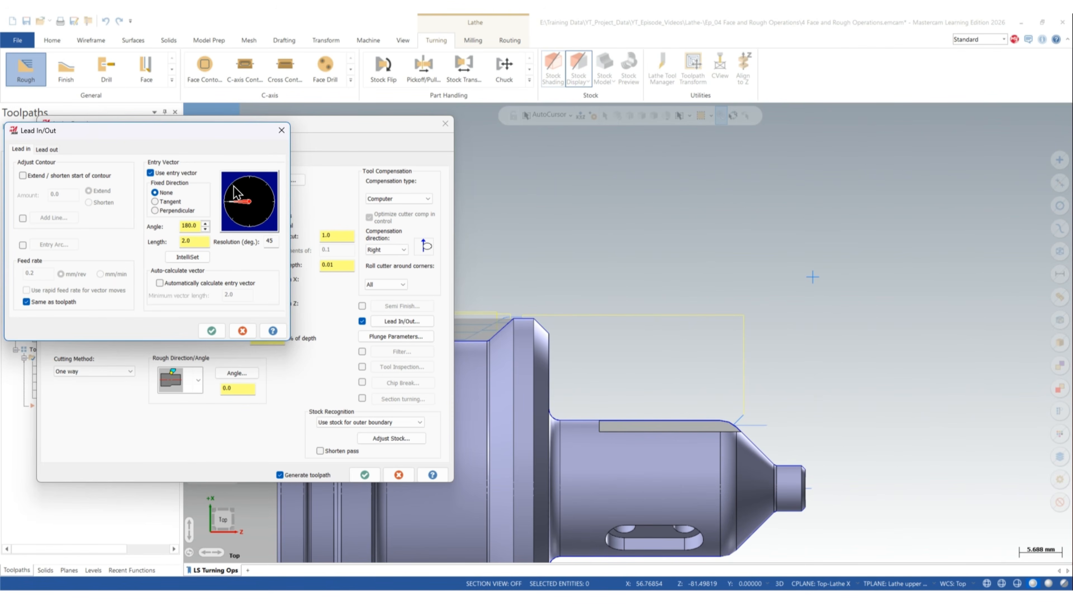
click(239, 220)
click(48, 149)
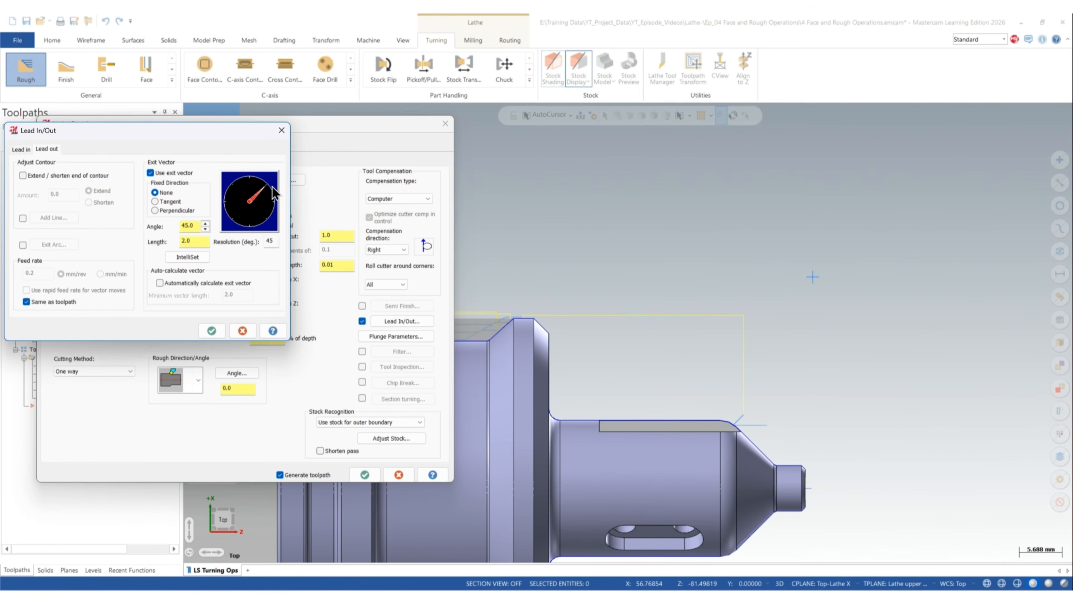
click(221, 330)
click(377, 475)
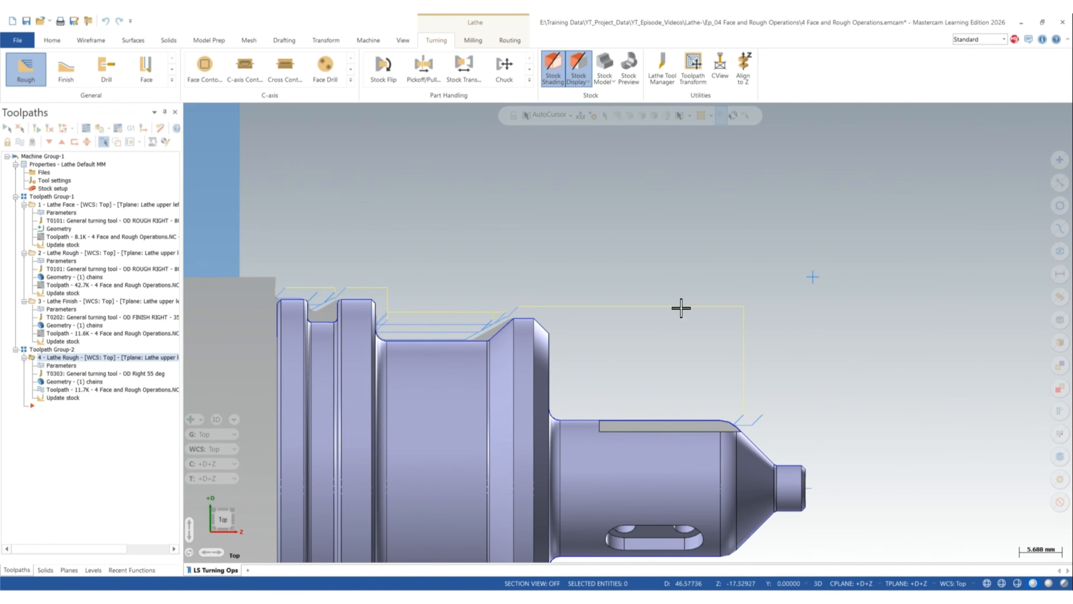
Backplot the regenerated rough toolpath and inspect where its passes end at the rear flange.
scroll(681, 308, down, 2)
scroll(534, 303, up, 2)
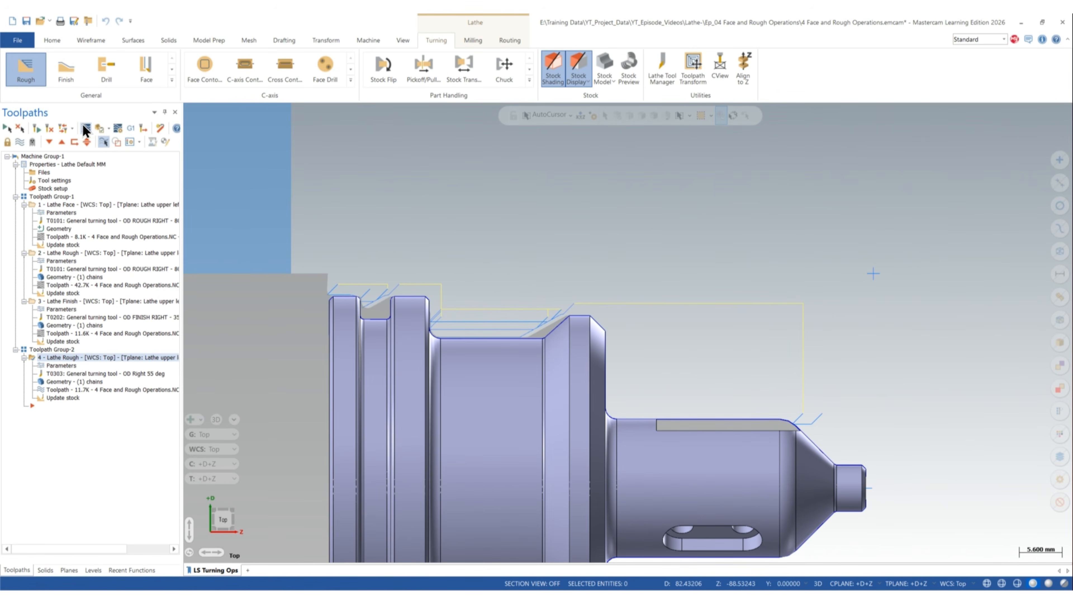
click(85, 130)
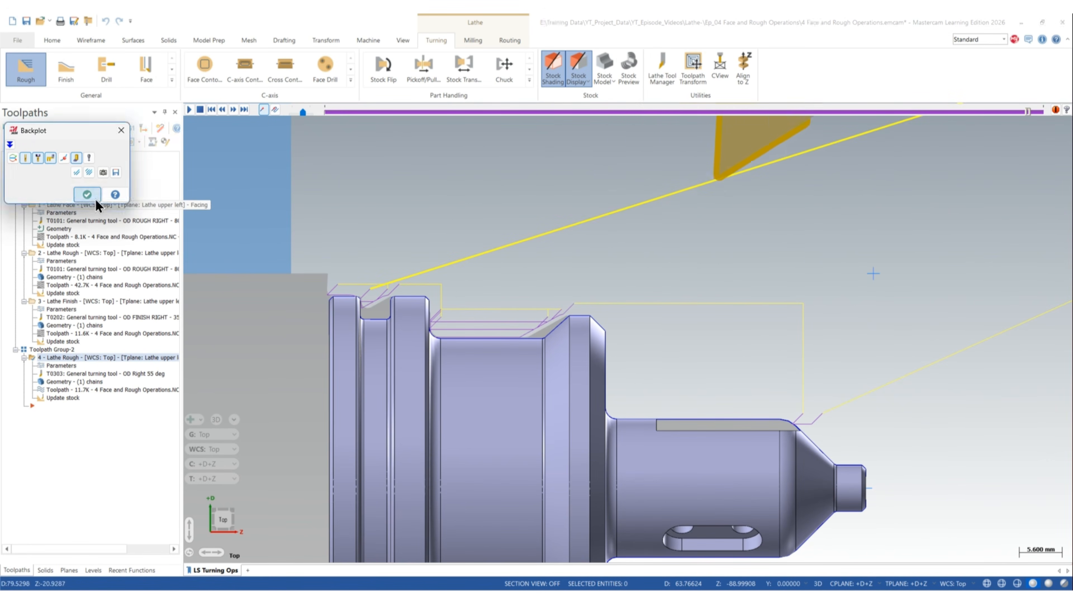
click(87, 194)
scroll(467, 245, down, 1)
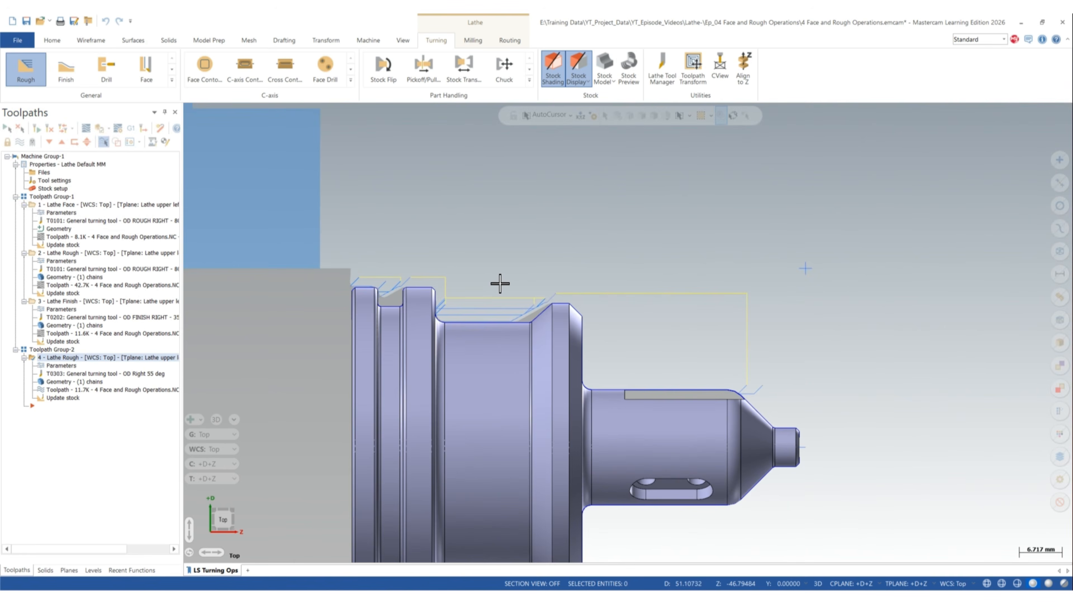
scroll(419, 240, down, 1)
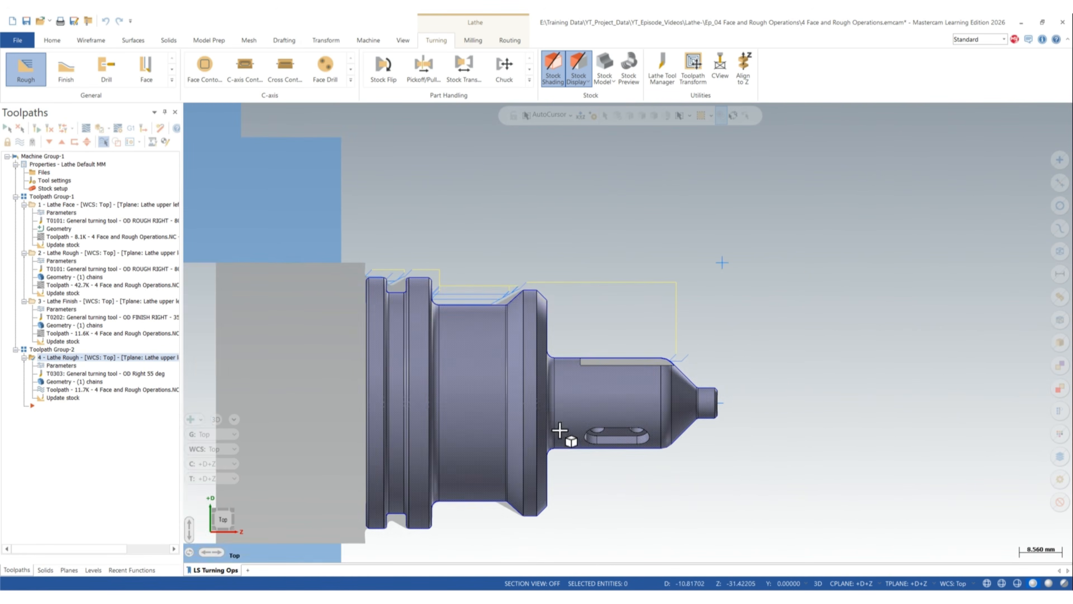
scroll(574, 448, up, 1)
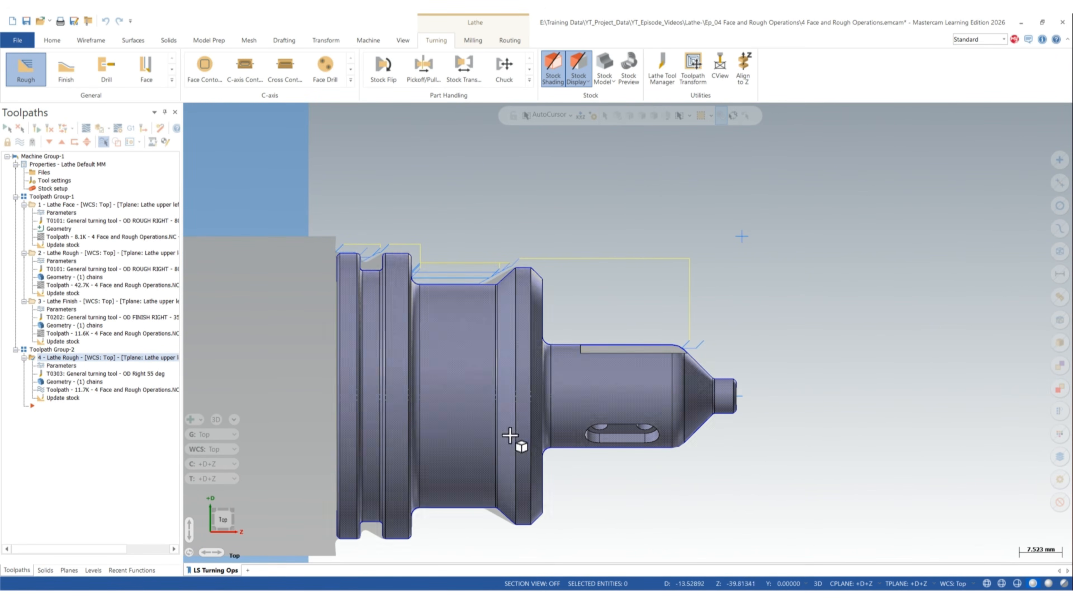
scroll(328, 254, up, 7)
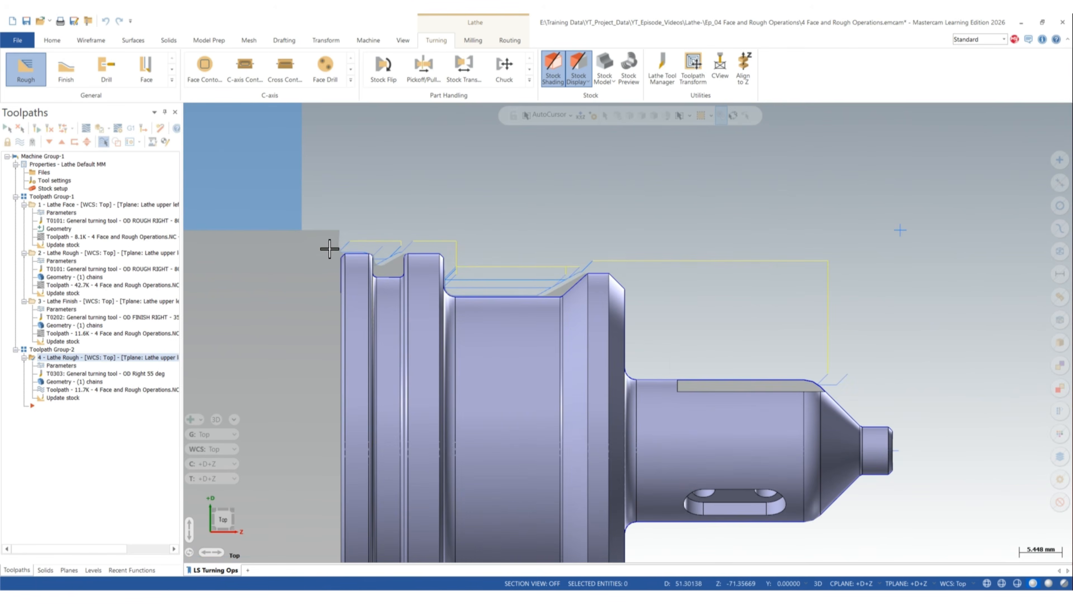
scroll(330, 257, up, 1)
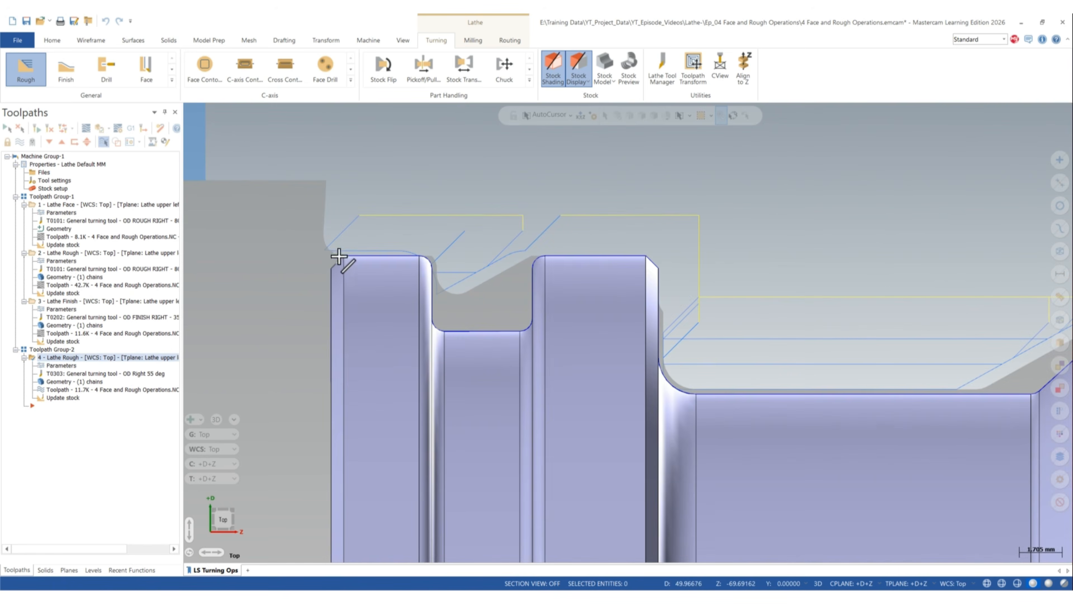
scroll(355, 246, up, 1)
scroll(355, 245, down, 8)
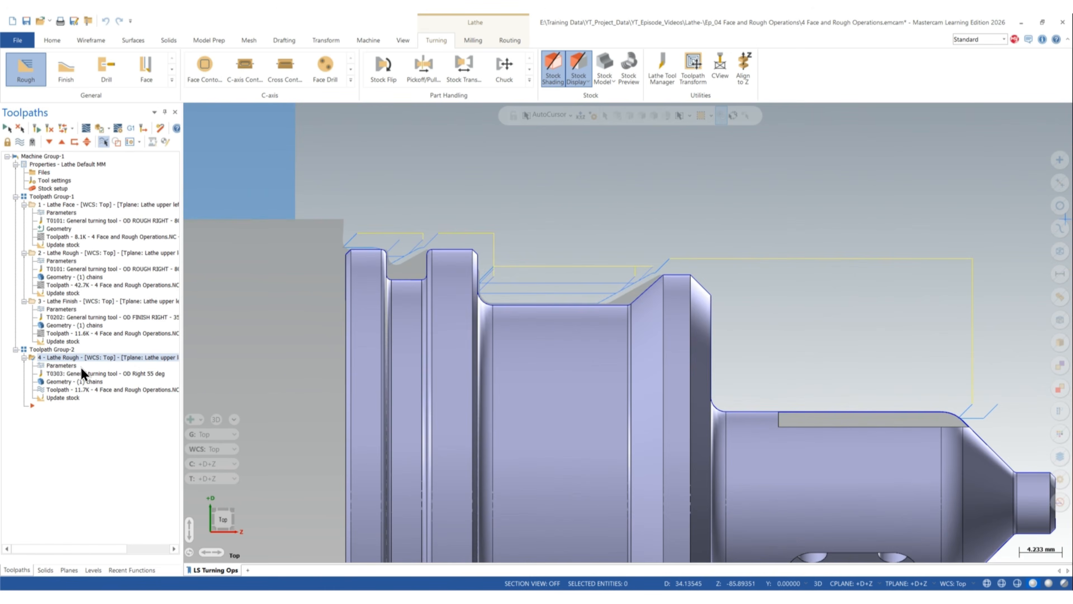
Enable extending the end of the contour in the rough operation's lead-out settings.
click(70, 364)
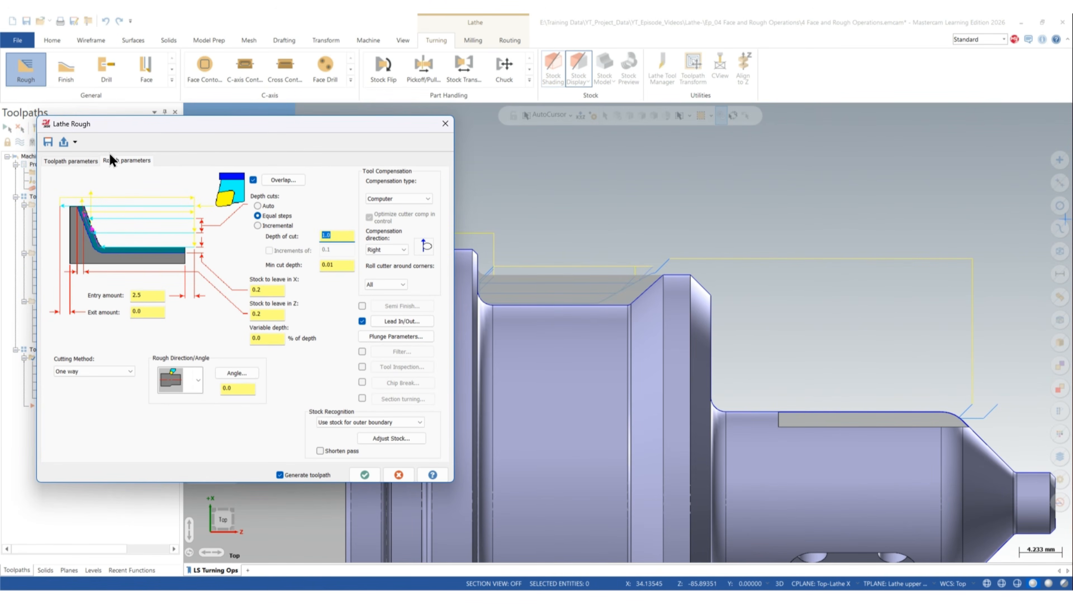
click(390, 323)
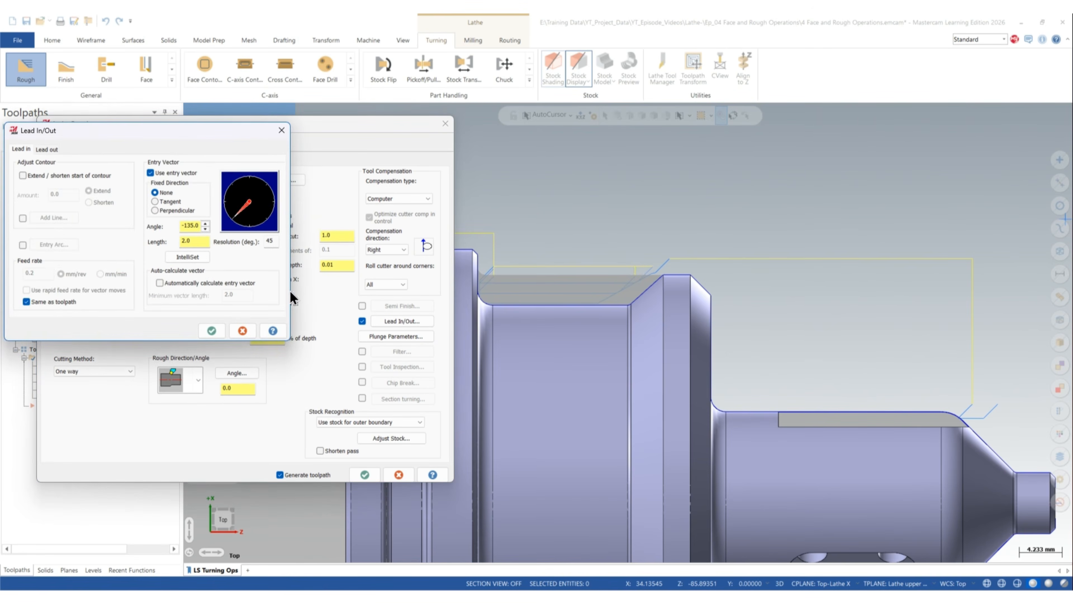
click(47, 149)
click(22, 175)
click(66, 195)
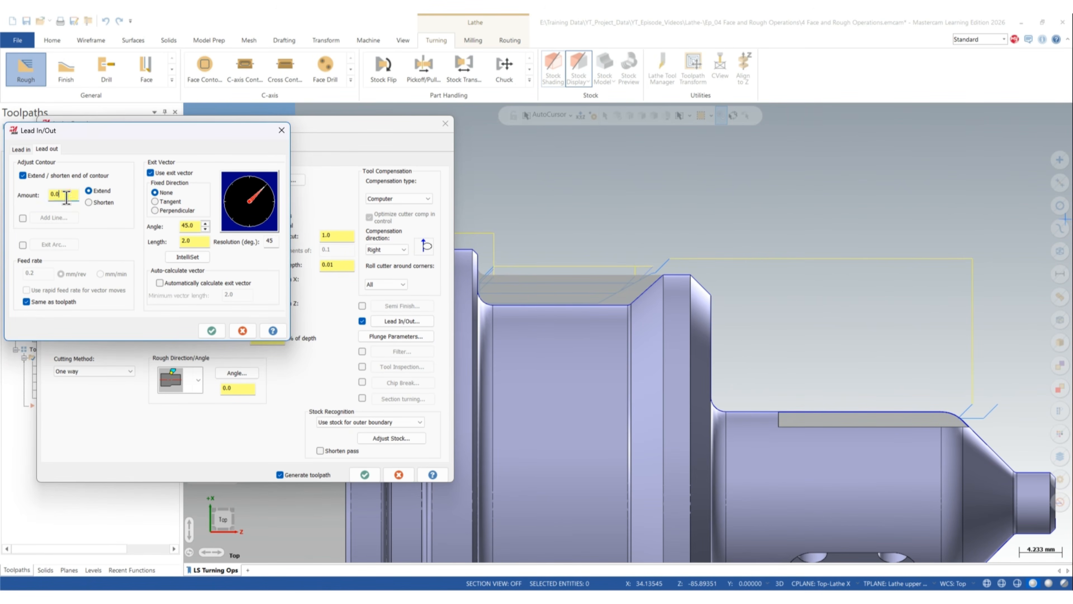
Add a lead-out contour line about 5.1 mm long at 180 degrees, starting from the rear flange's outer edge.
click(22, 218)
click(53, 217)
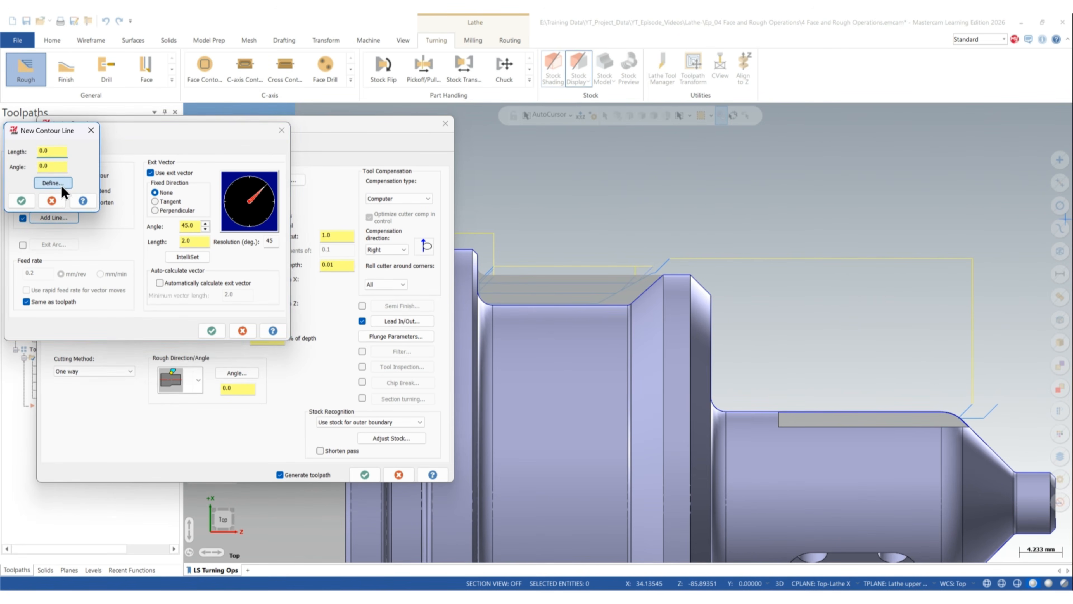
click(62, 199)
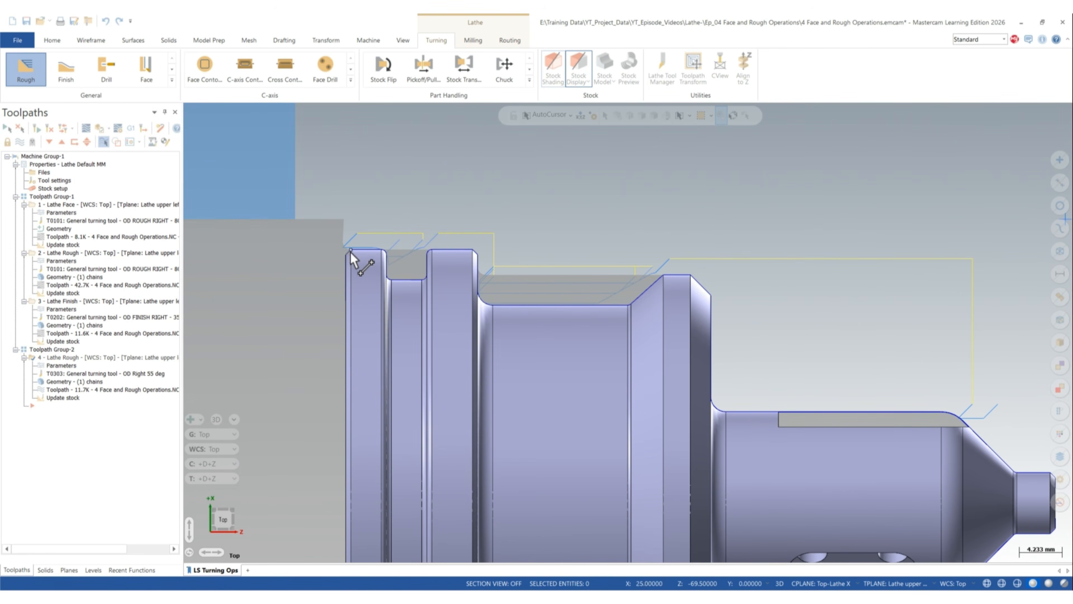
click(350, 250)
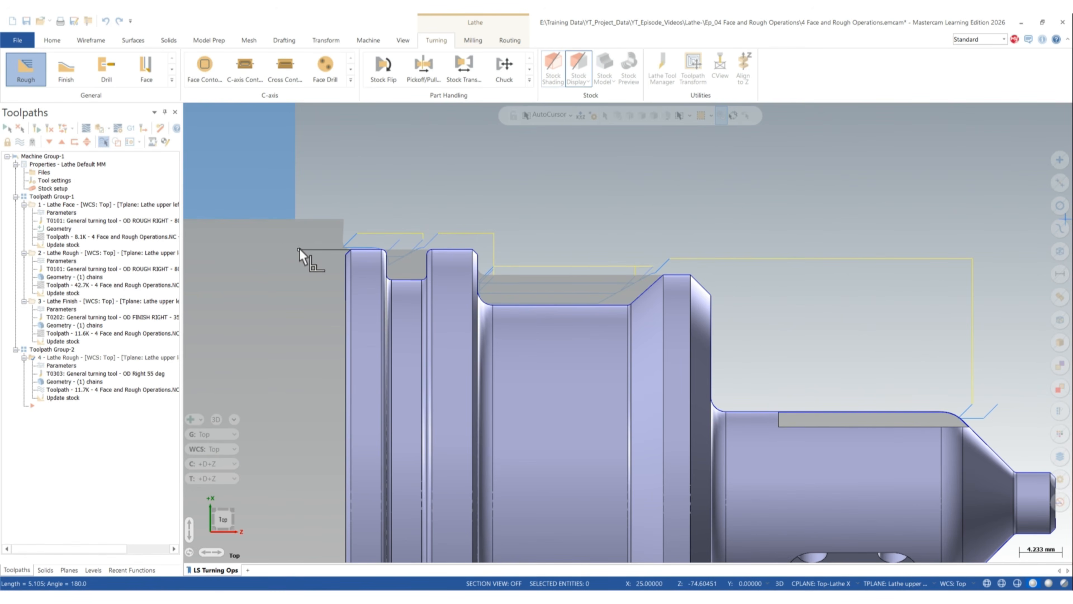
click(299, 251)
Set the added contour line's length to 2 mm, then accept the lead-out settings and rough parameters.
click(59, 151)
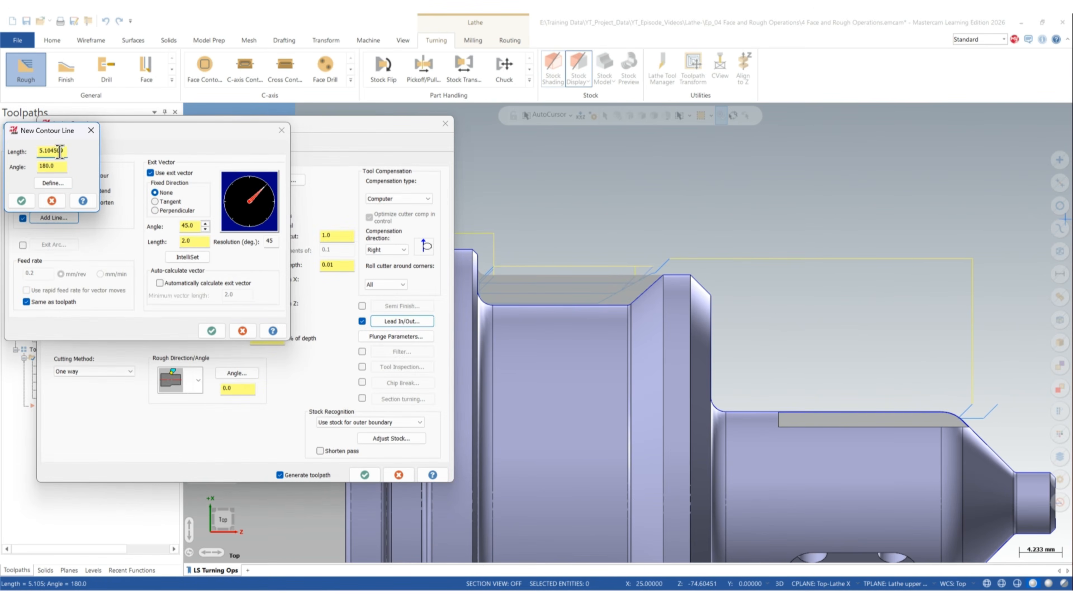
text(2)
click(91, 130)
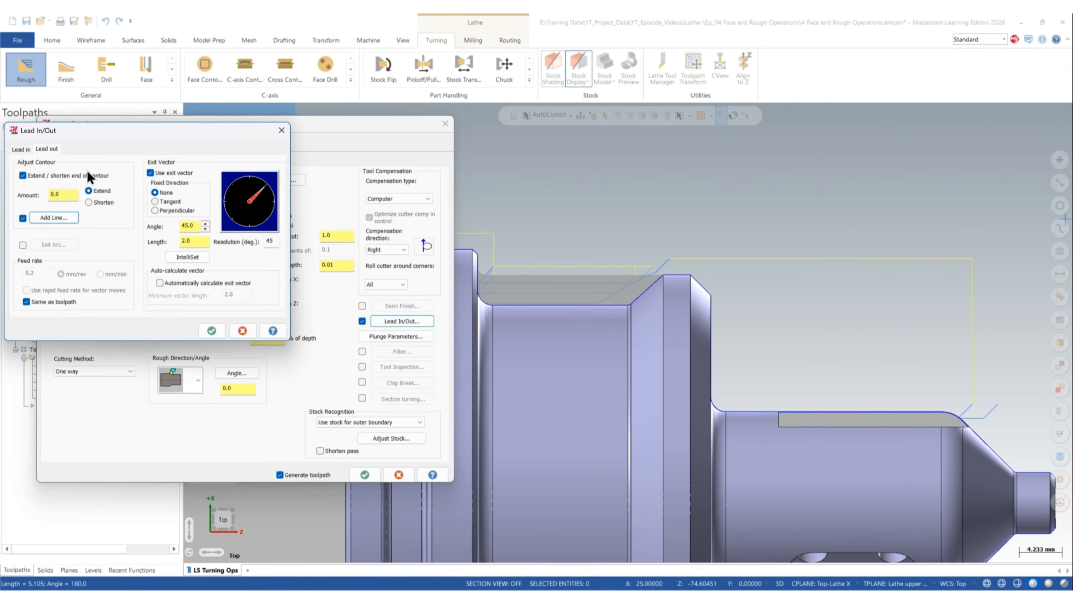
double_click(59, 195)
click(211, 330)
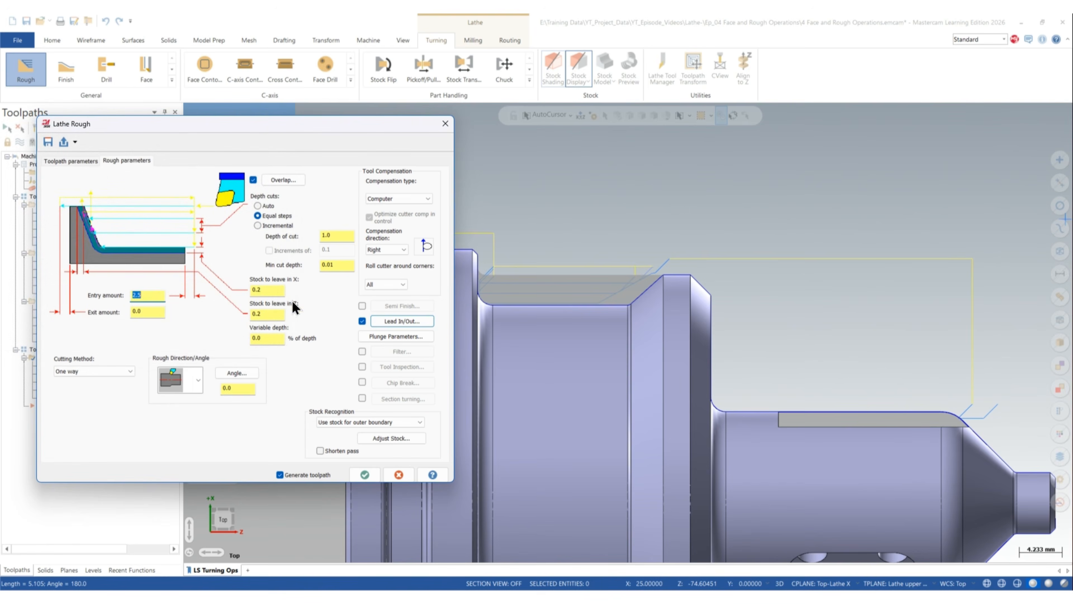
click(365, 474)
Inspect the extended passes at the rear flange and play the backplot of the rough toolpath.
scroll(355, 240, up, 4)
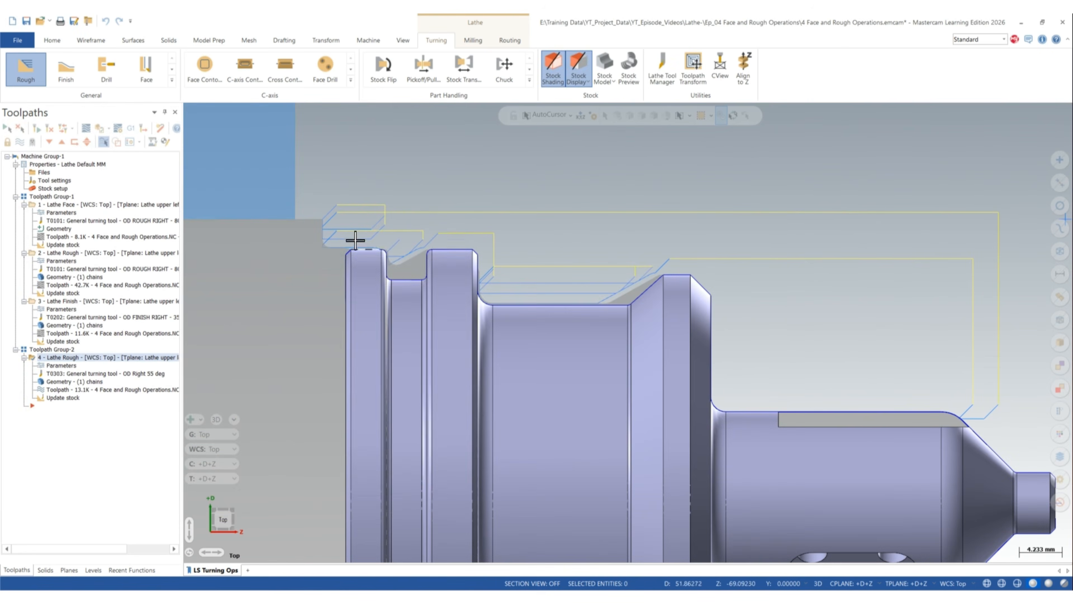
scroll(332, 224, down, 4)
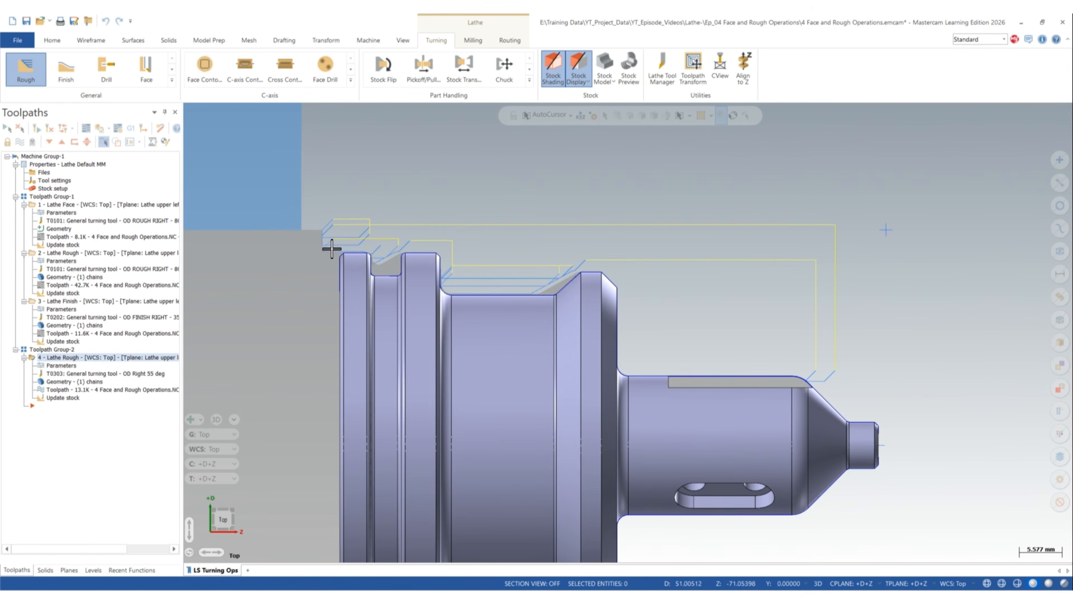
scroll(343, 236, down, 1)
scroll(340, 239, up, 4)
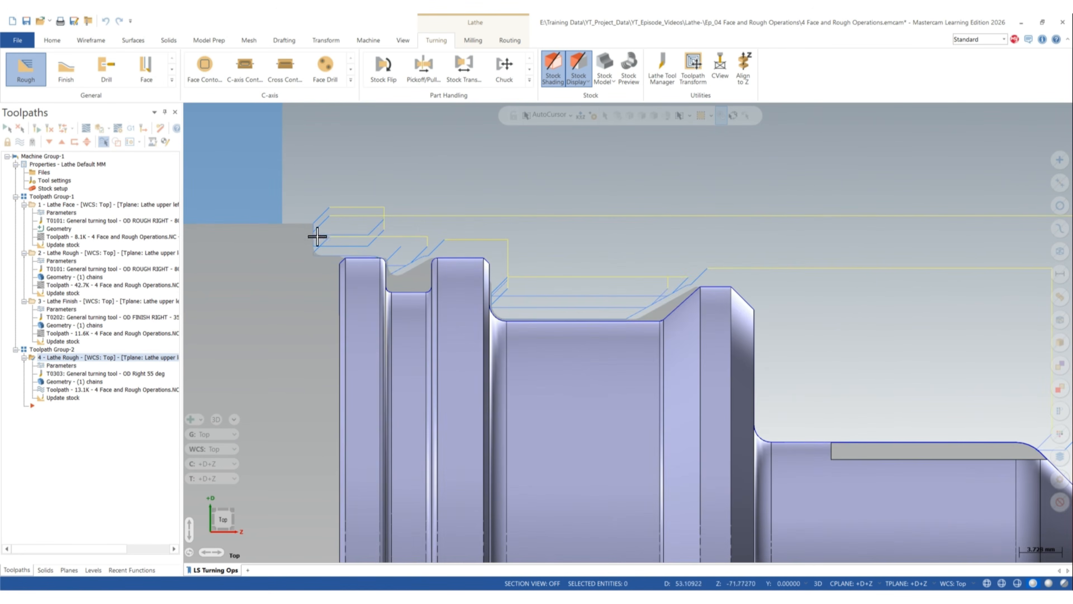
scroll(347, 266, down, 2)
scroll(347, 269, down, 2)
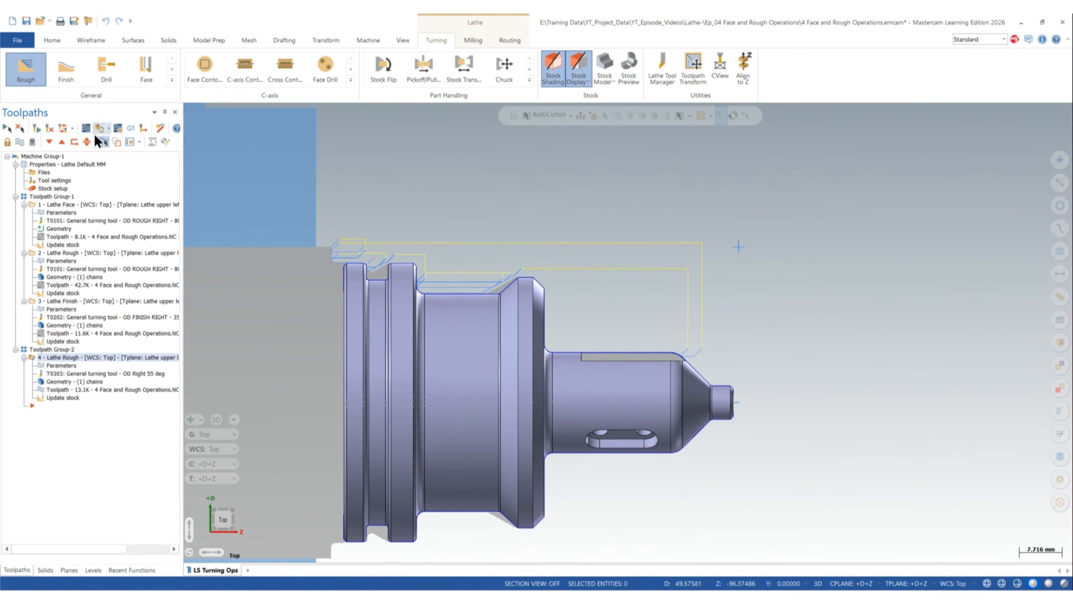
click(101, 140)
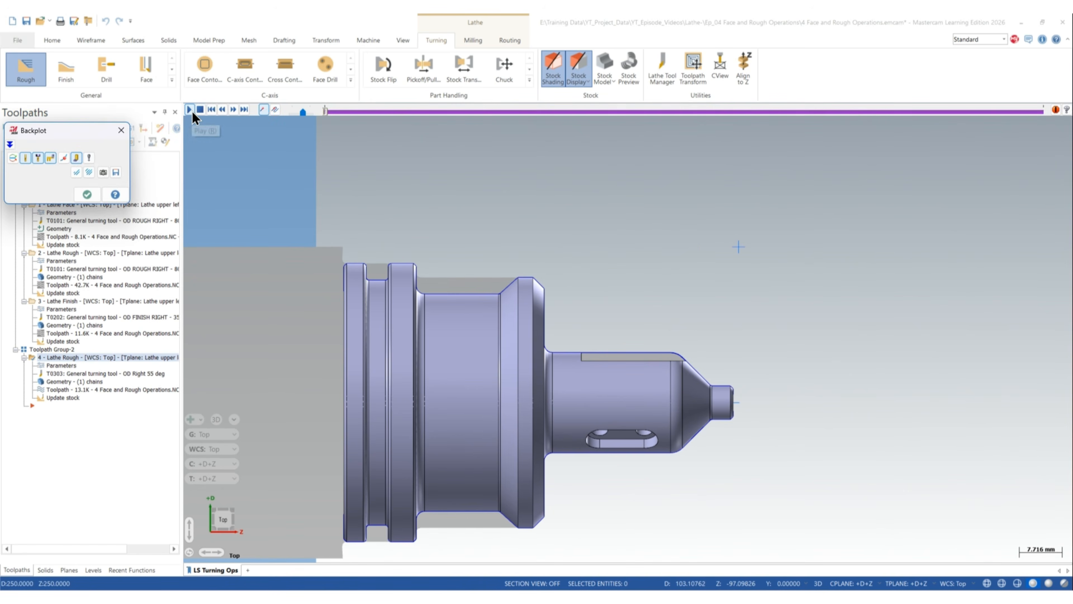
click(190, 110)
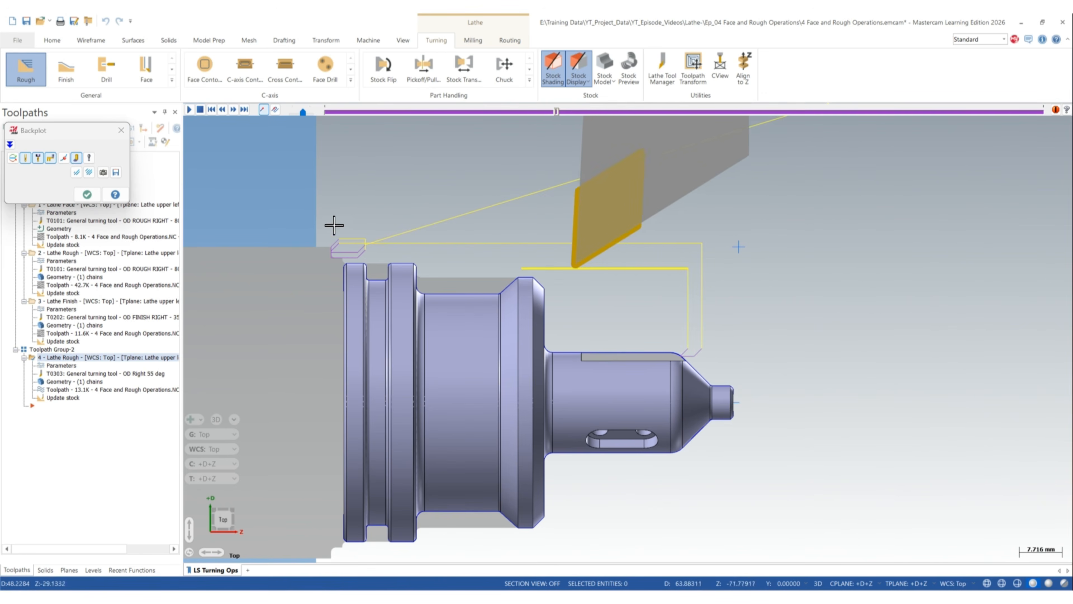
click(91, 201)
scroll(372, 292, down, 1)
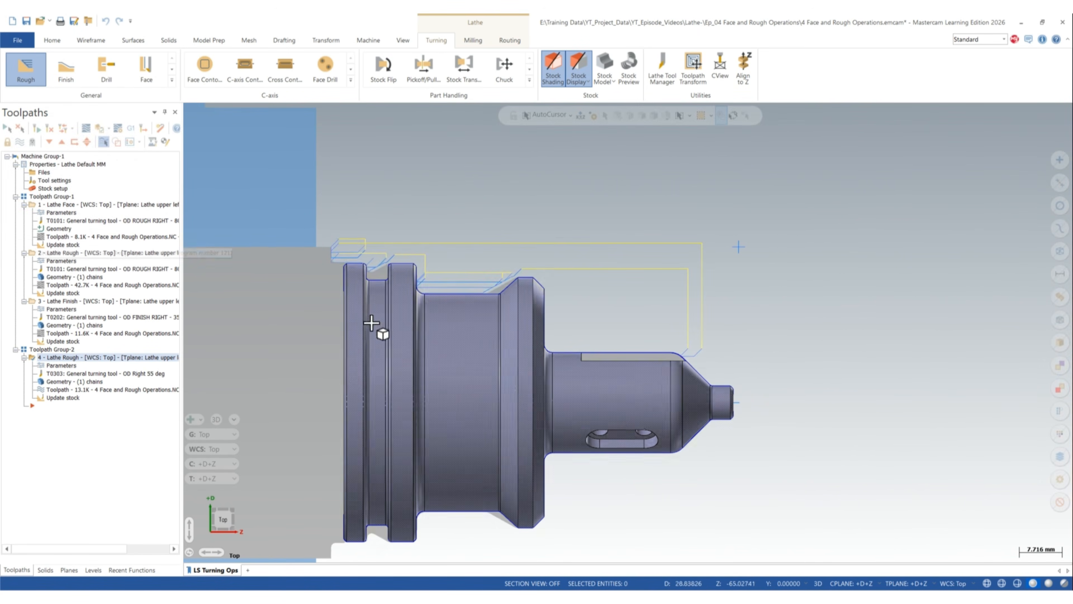
Review the rough operation's lead-in entry vector angle and length, then close the lead settings and accept the rough parameters.
scroll(361, 282, up, 3)
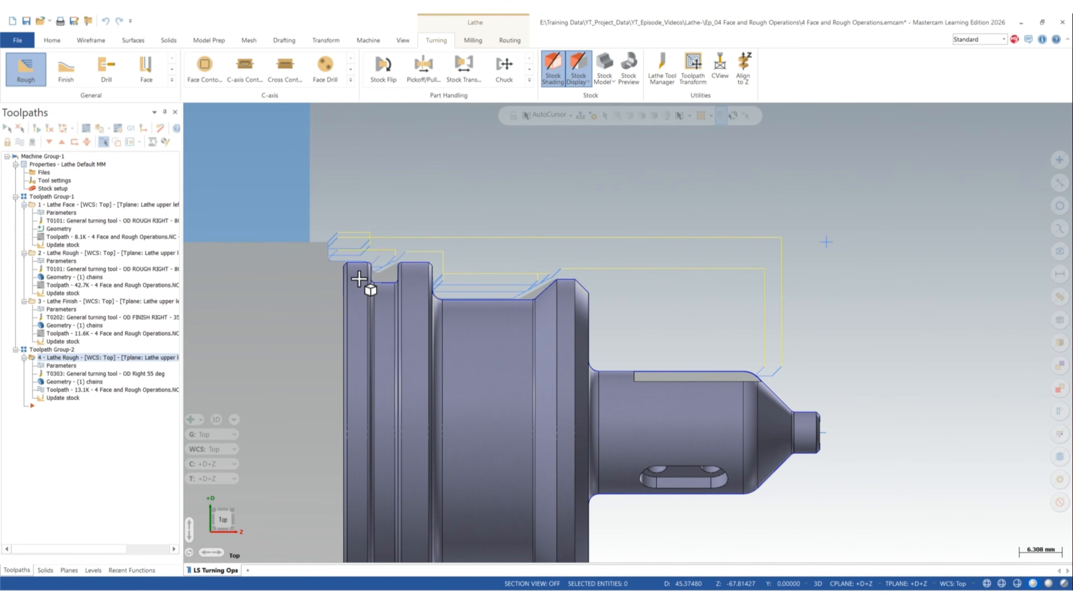
click(70, 365)
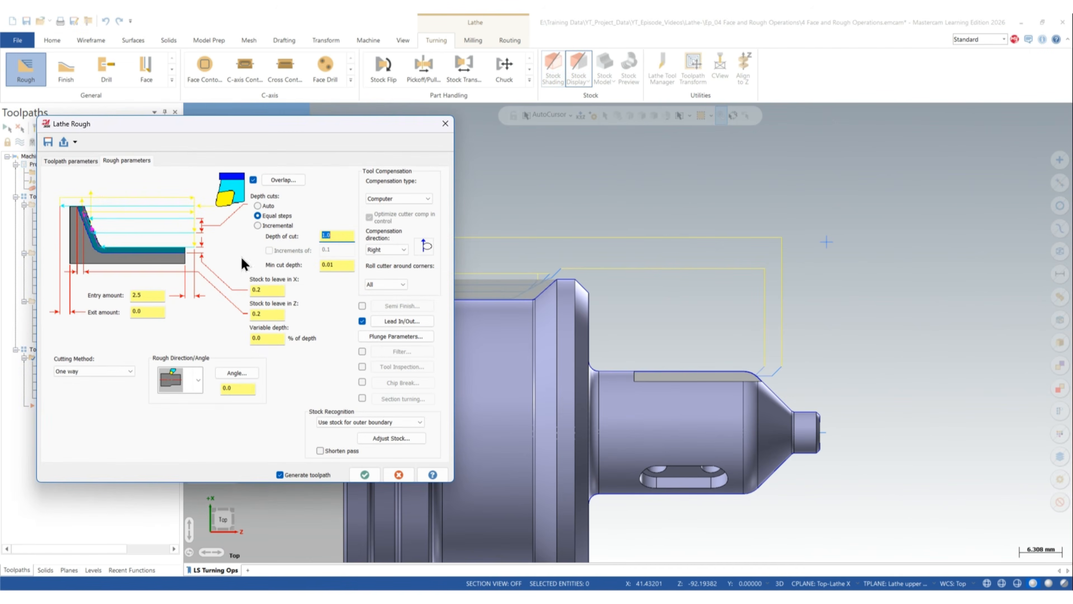
click(405, 321)
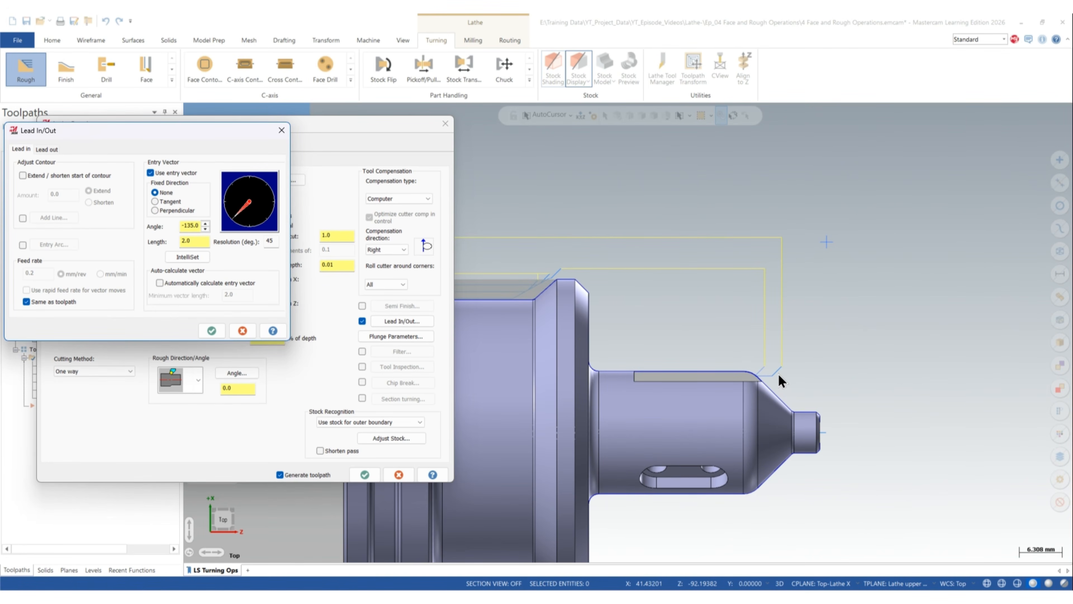
drag(181, 229, 207, 224)
click(242, 213)
click(283, 130)
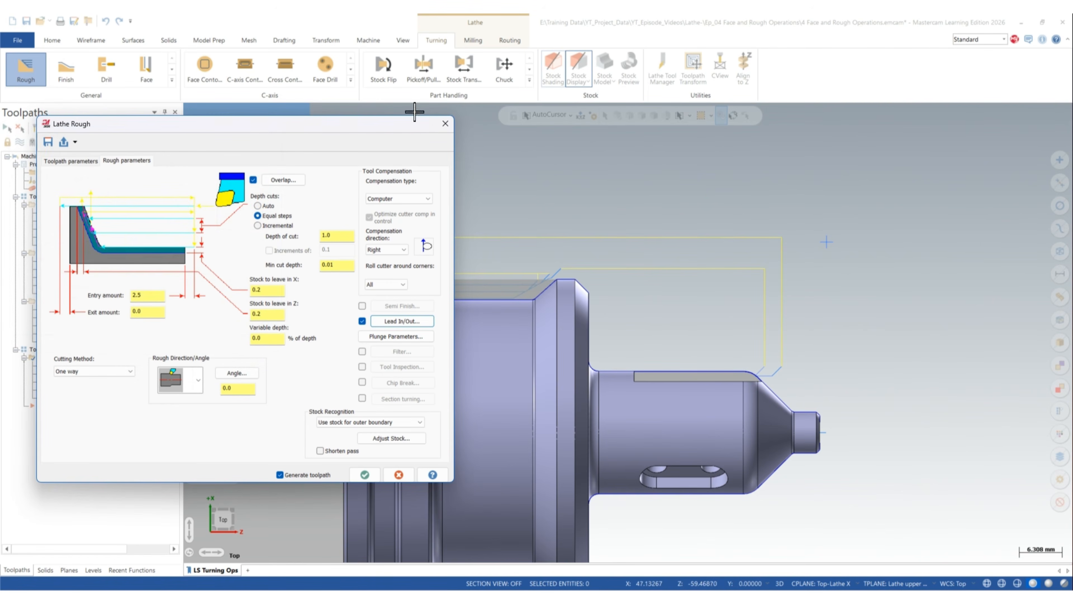
click(365, 475)
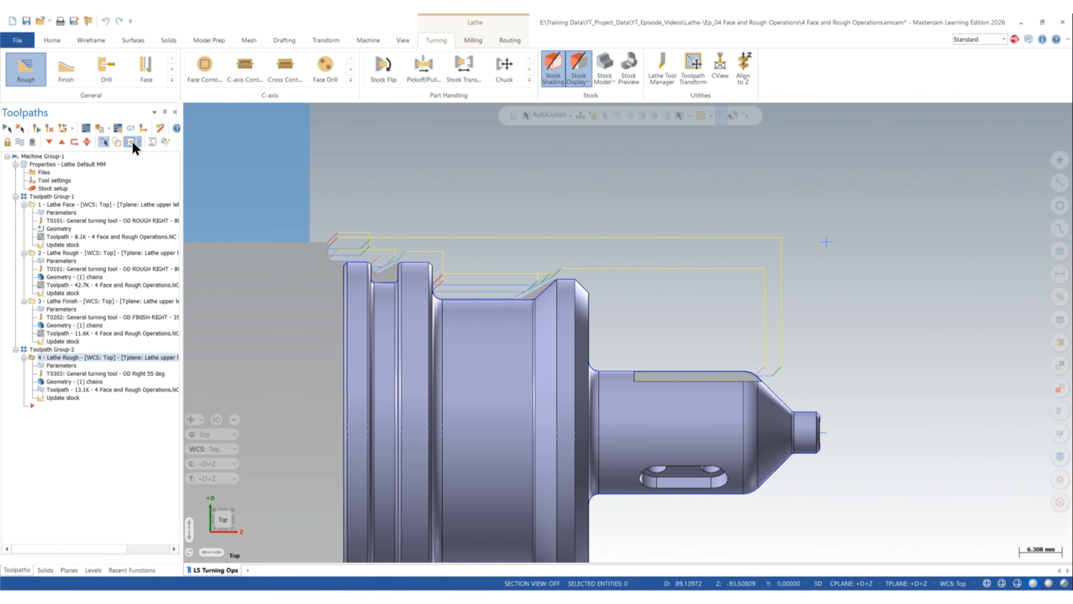
Examine the coloured lead-in and lead-out moves near the front cone, then open the rough operation's Lead In/Out settings.
scroll(790, 365, up, 4)
scroll(803, 362, down, 2)
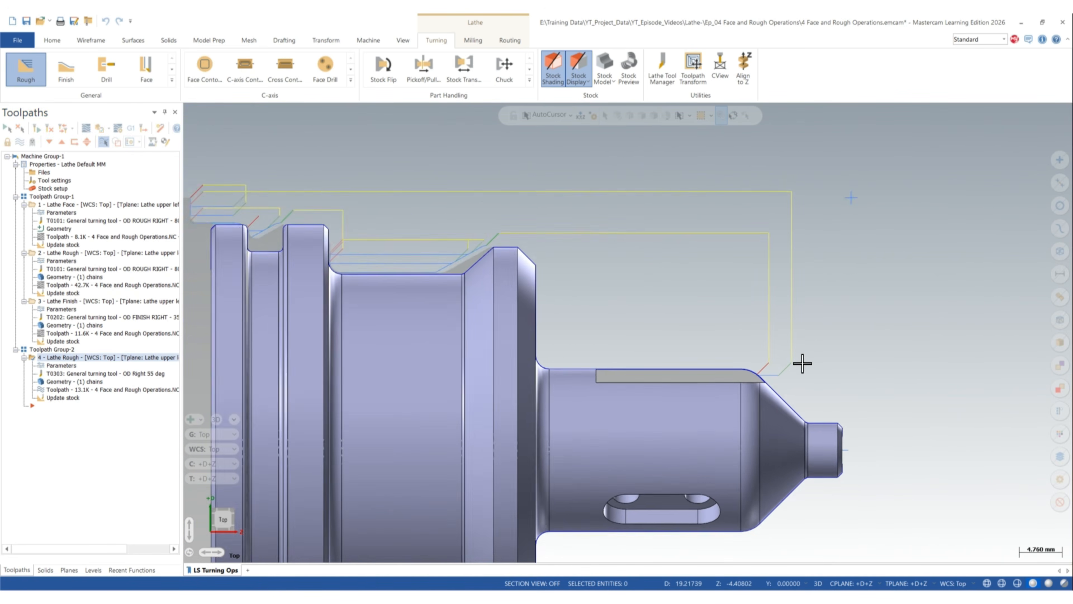
scroll(798, 364, up, 3)
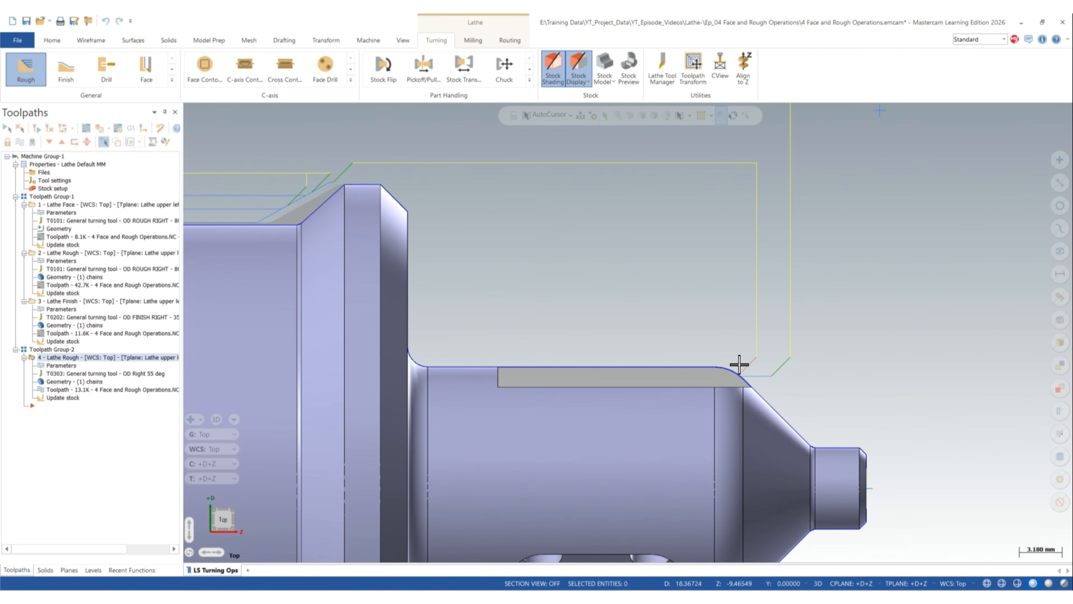
scroll(815, 354, down, 2)
click(59, 366)
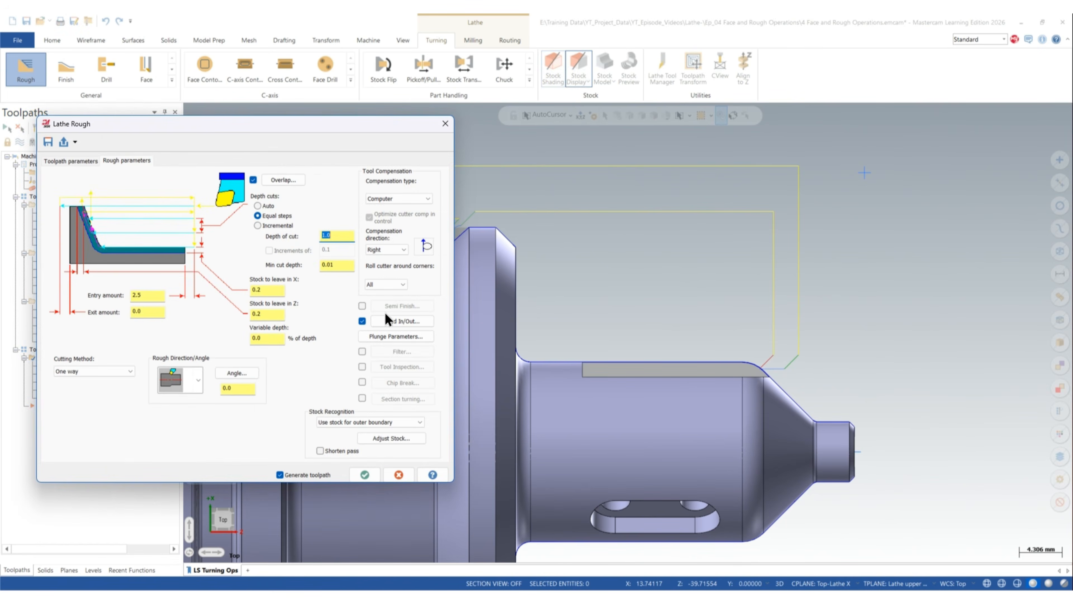
click(399, 320)
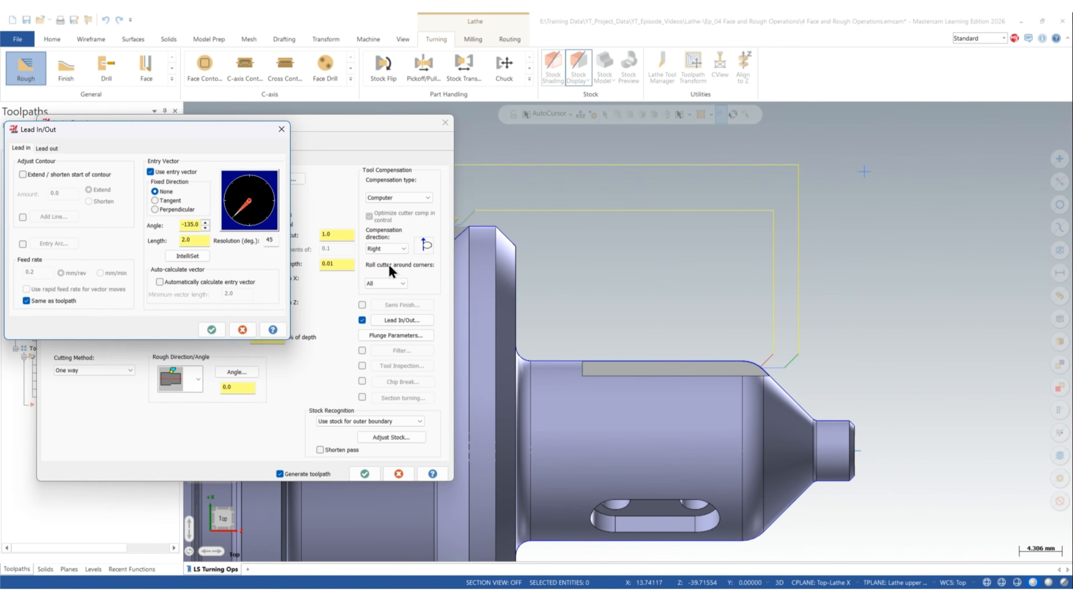
Try other entry vector directions on the lead-in angle dial, then restore -135 degrees and check the vector length.
double_click(191, 224)
click(266, 190)
click(235, 190)
click(232, 218)
click(201, 239)
double_click(188, 240)
Try automatic calculation of the lead-in entry vector, then turn it off again.
click(159, 282)
click(160, 281)
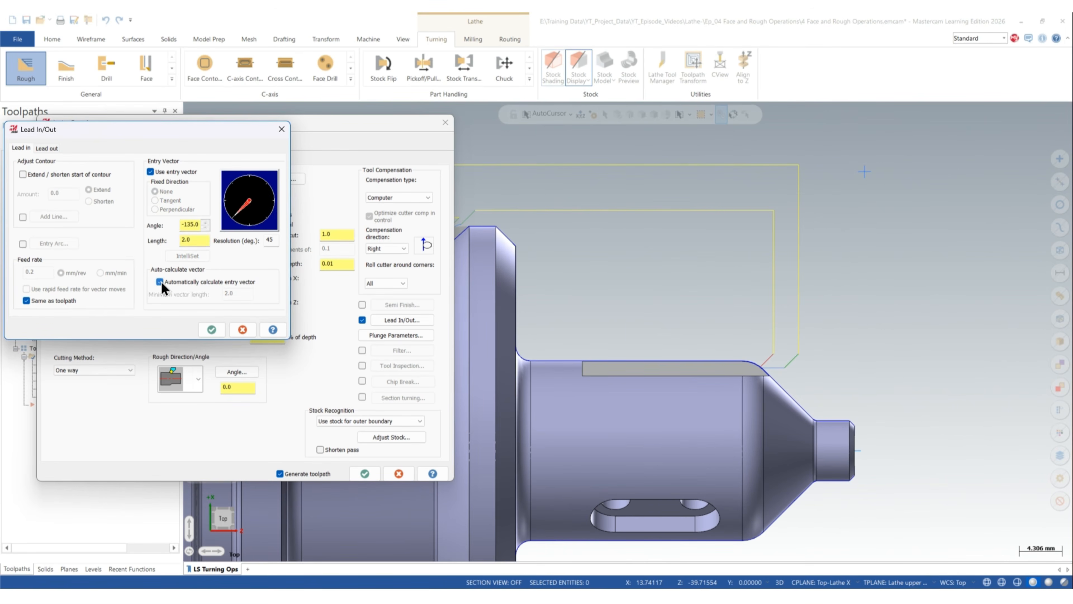
click(160, 282)
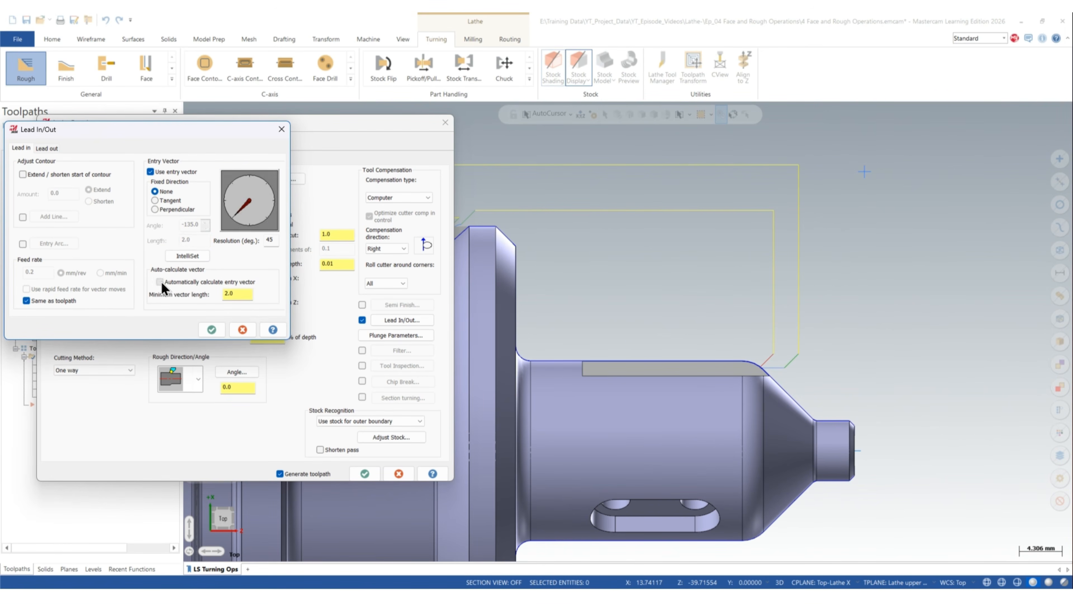
click(160, 282)
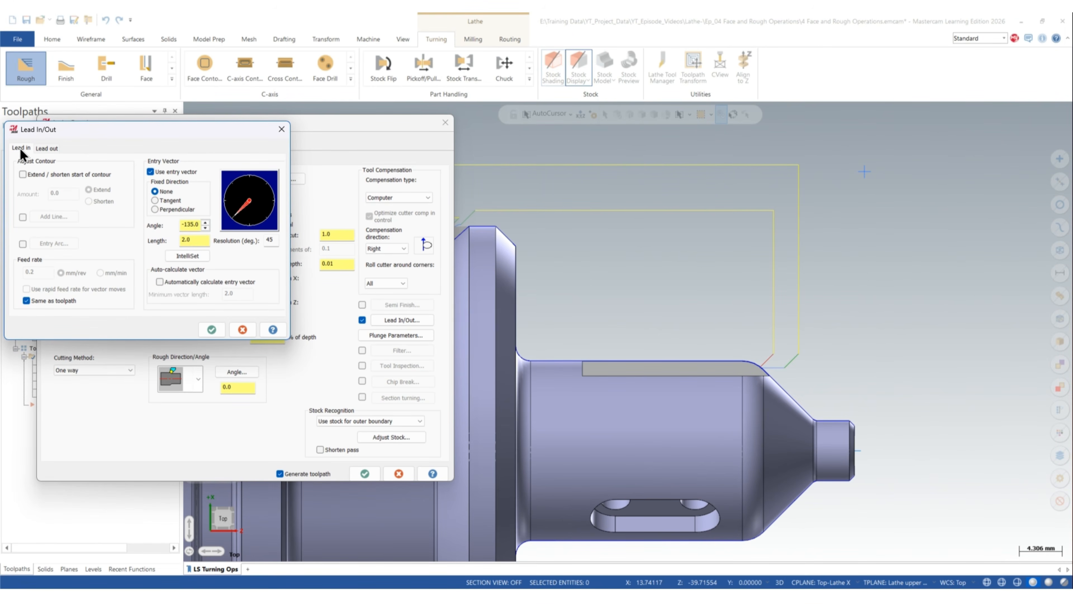
Set the rough operation's lead-out exit vector angle to 90 degrees, accept the parameters and check the regenerated exit moves.
click(46, 149)
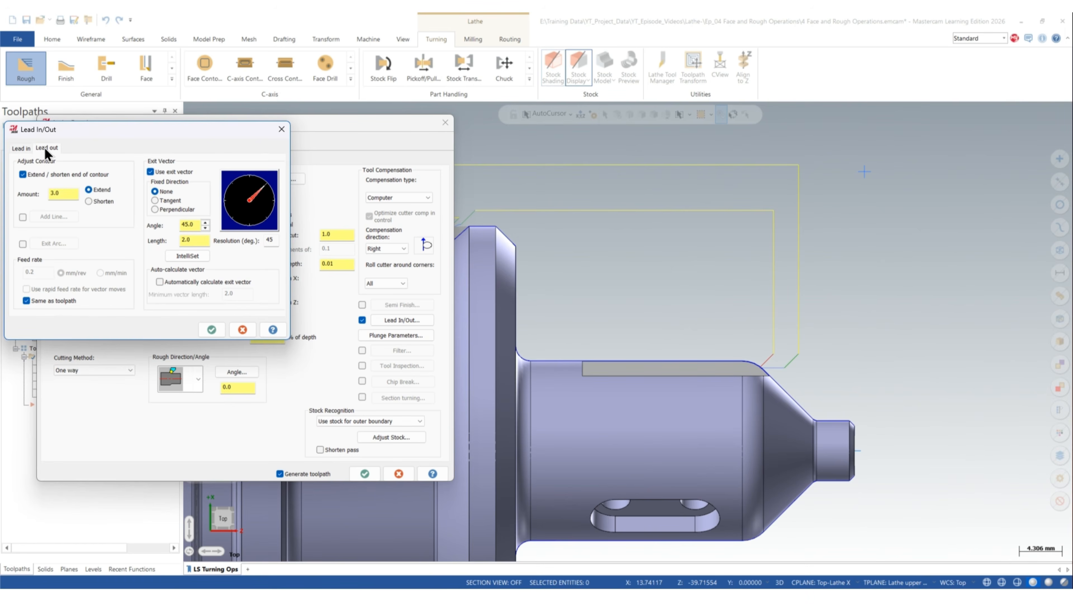
double_click(59, 194)
click(251, 191)
click(211, 329)
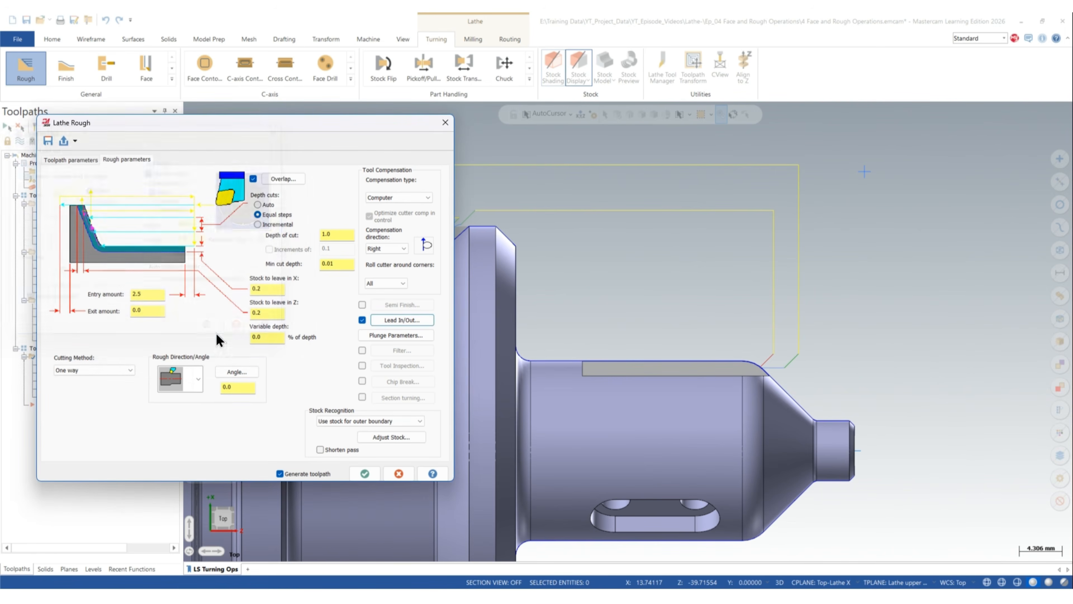
click(363, 473)
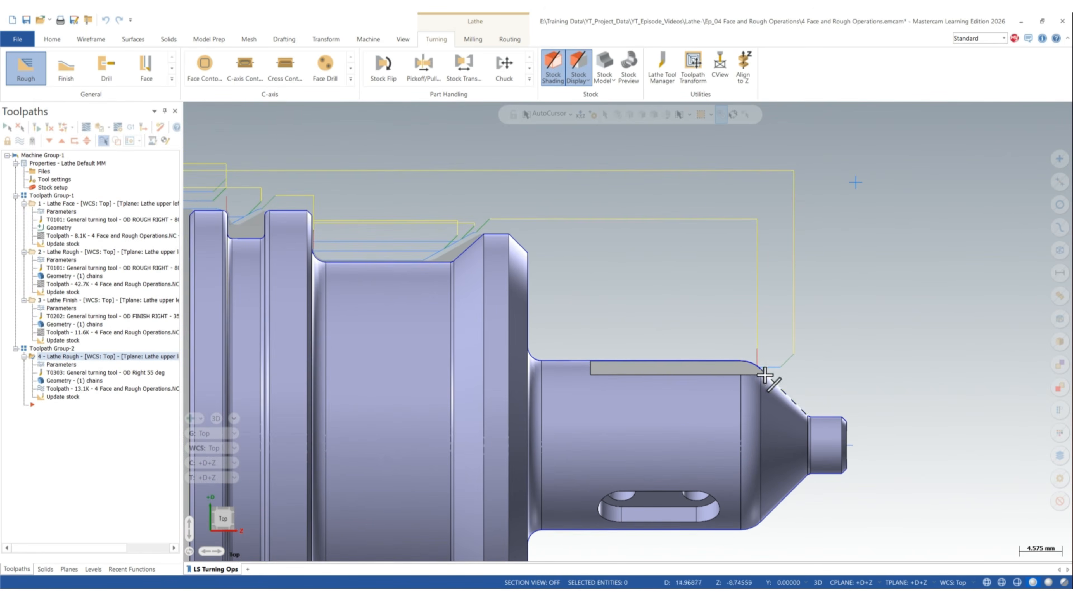
scroll(831, 364, down, 1)
scroll(443, 247, up, 1)
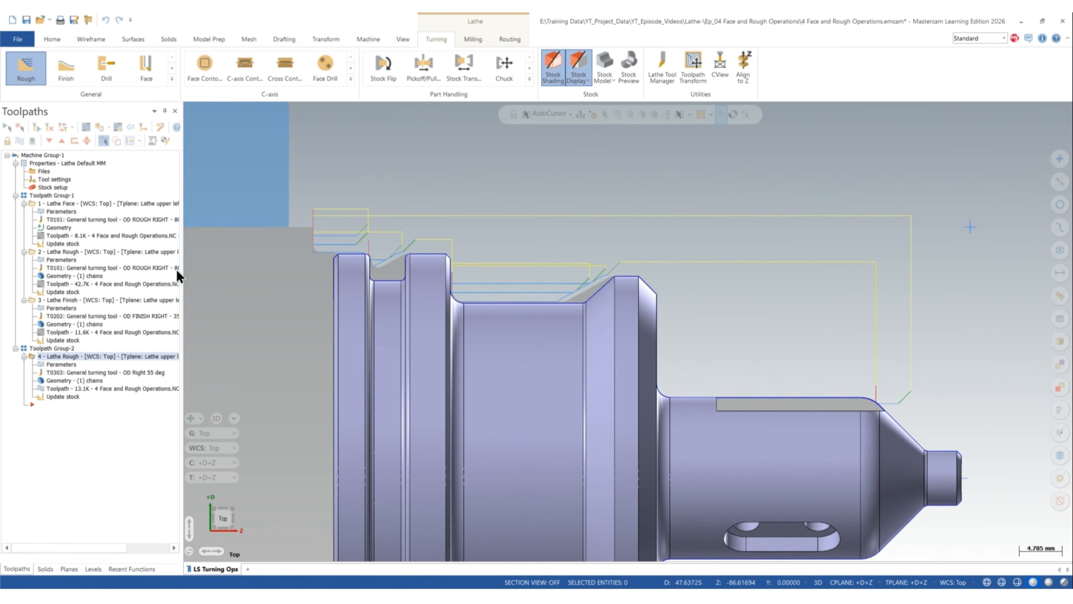
Set the rough lead-out exit vector to a steep angle below 90 degrees, accept the parameters and check the regenerated exit moves.
click(72, 371)
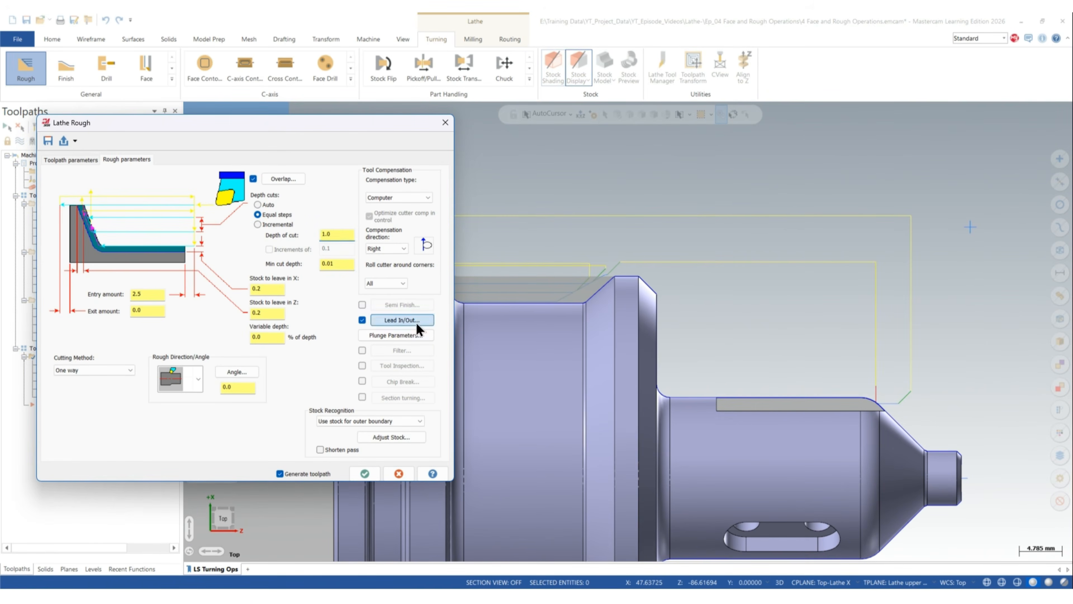
click(416, 321)
click(43, 147)
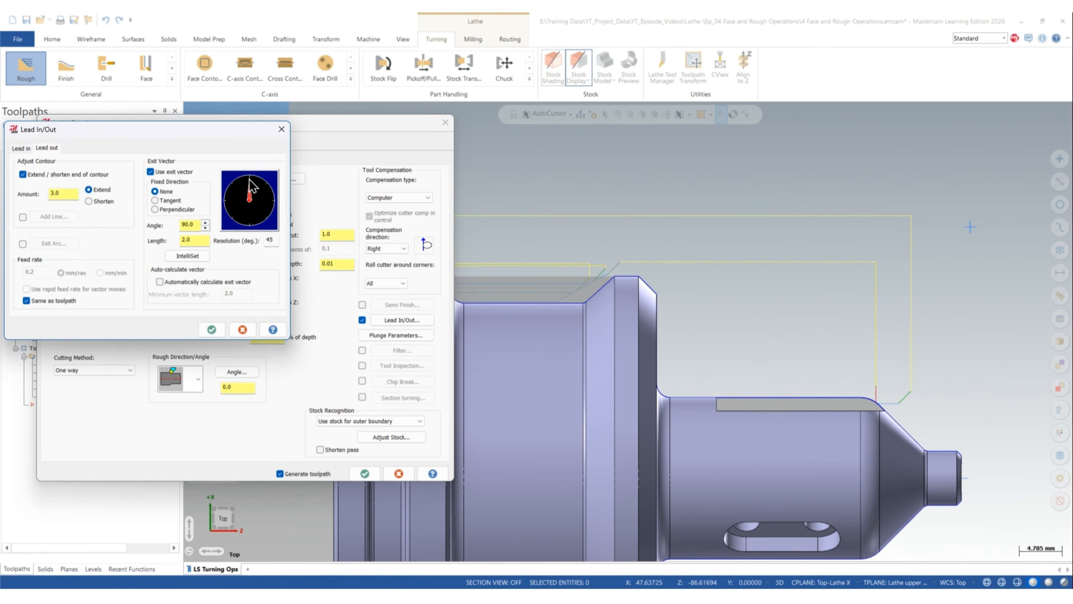
double_click(191, 224)
key(Return)
click(221, 336)
click(365, 474)
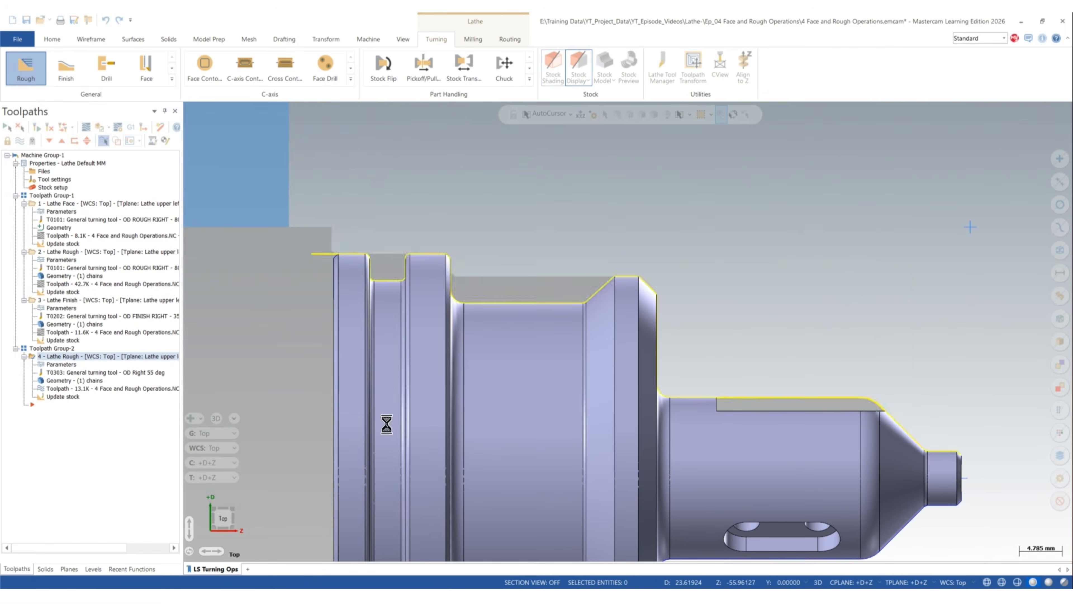
scroll(737, 359, up, 2)
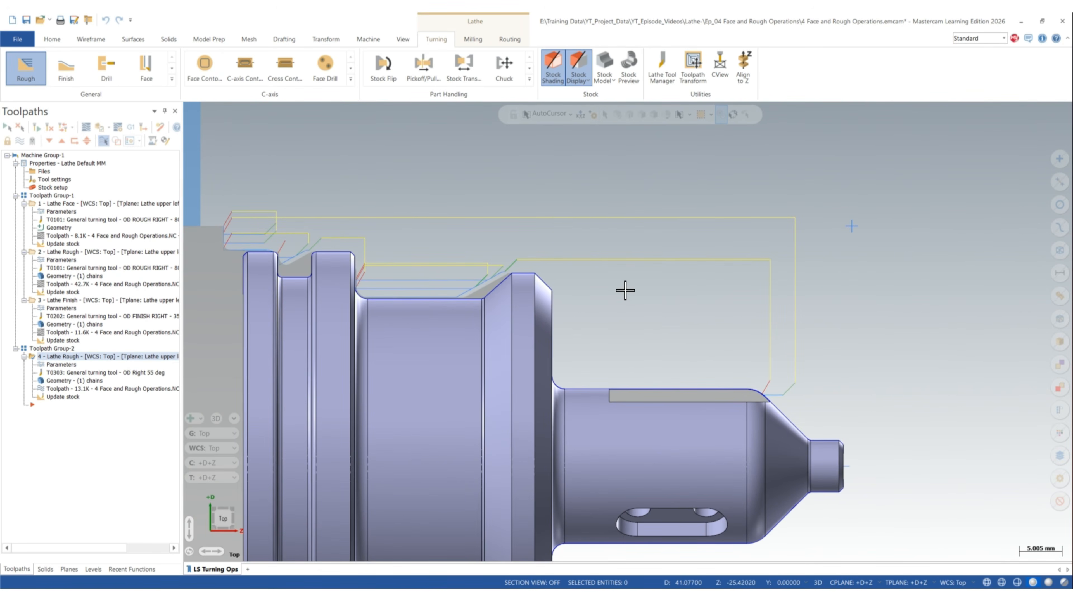
scroll(575, 264, down, 1)
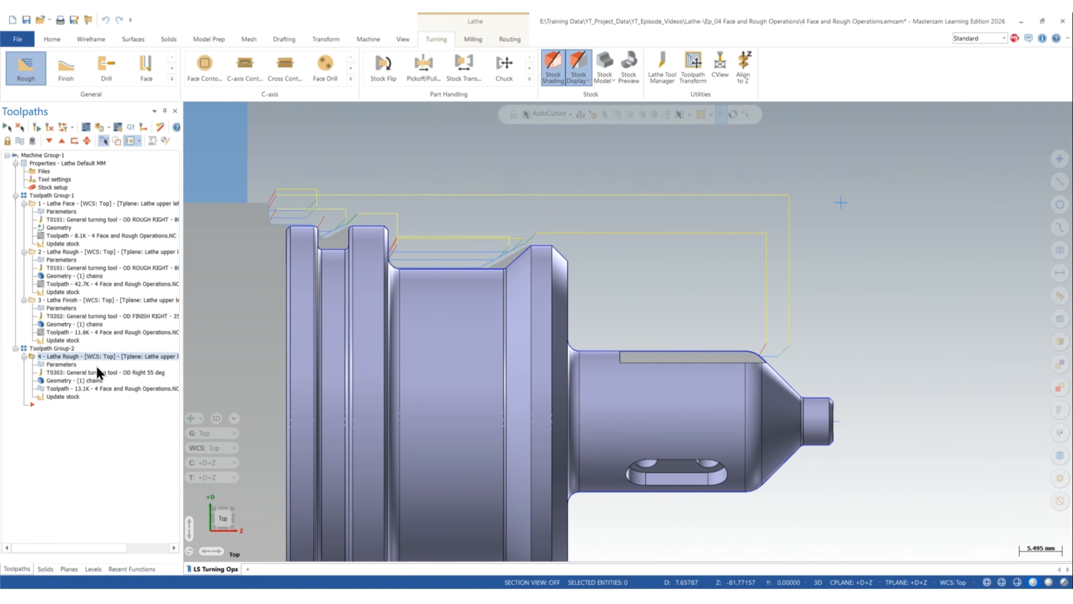
Review the lead-in and lead-out settings of the Lathe Finish operation, then close its parameters without changes.
click(65, 300)
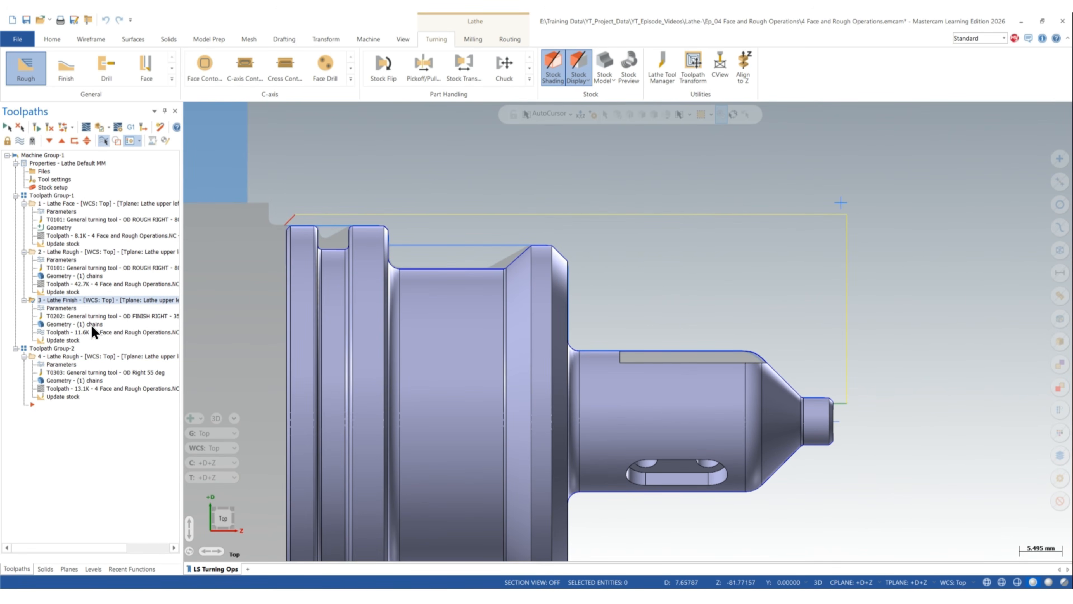
click(62, 307)
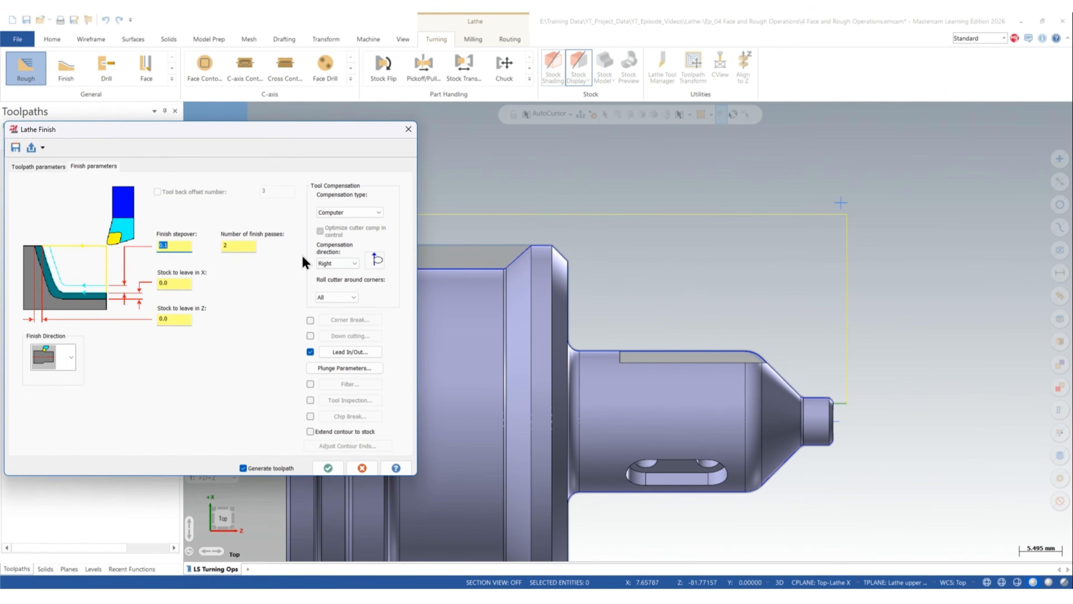
click(350, 351)
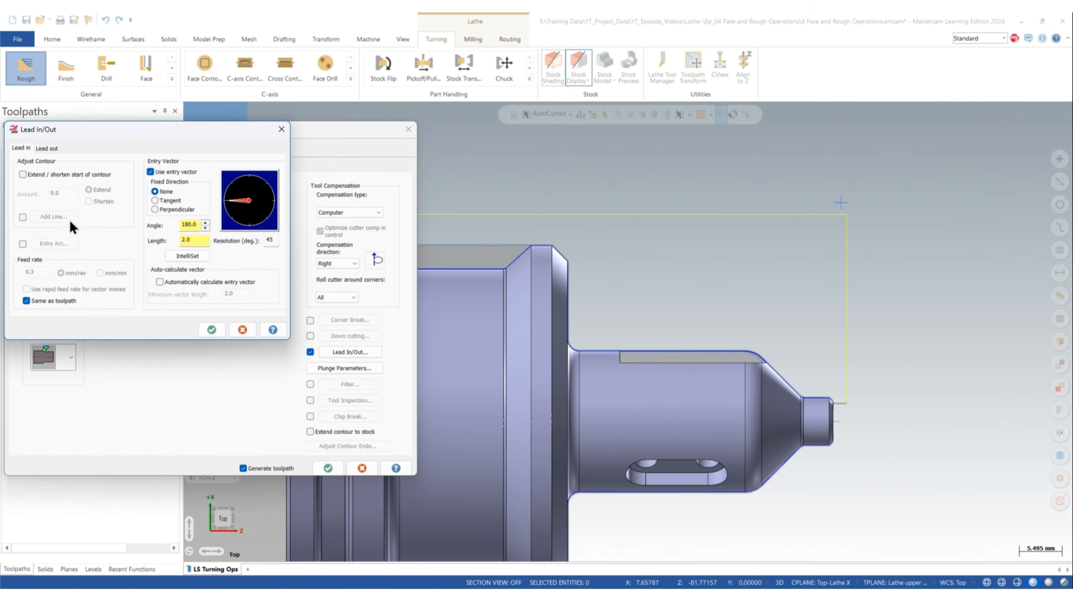
click(45, 148)
click(273, 130)
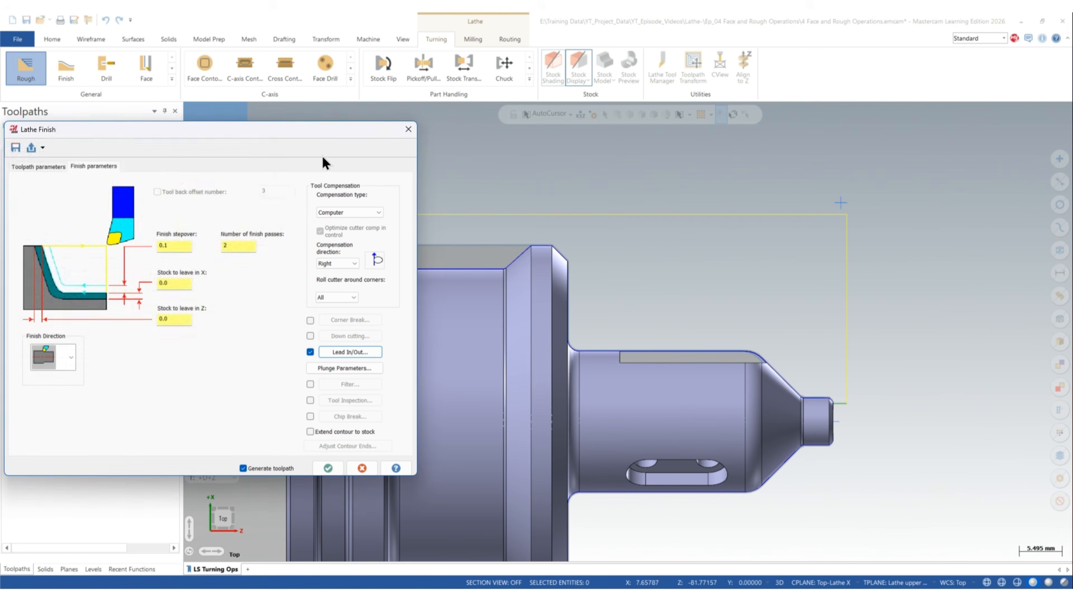
click(409, 128)
scroll(517, 351, up, 2)
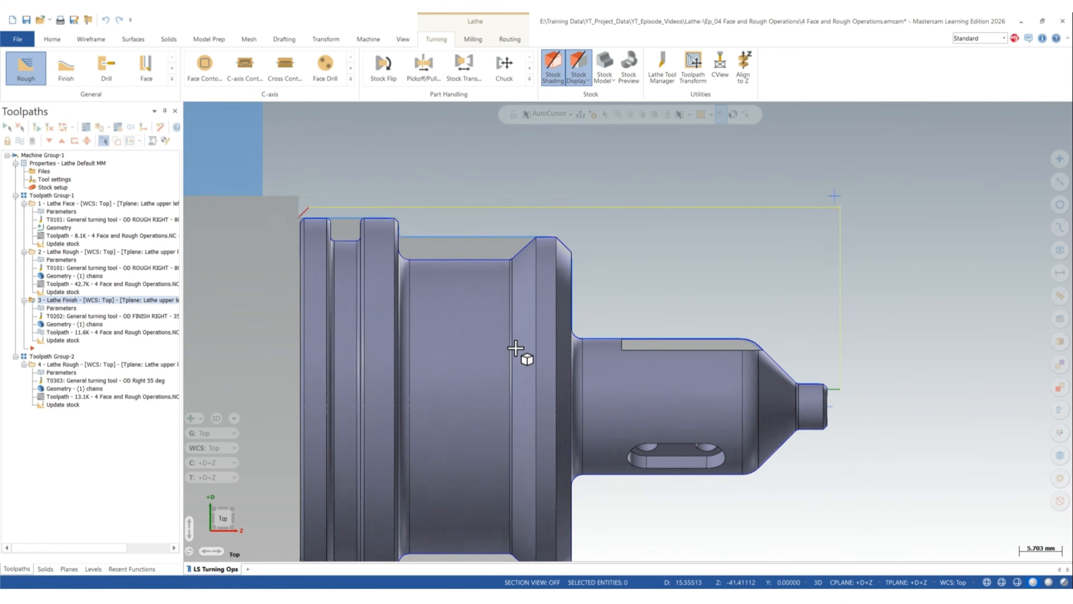